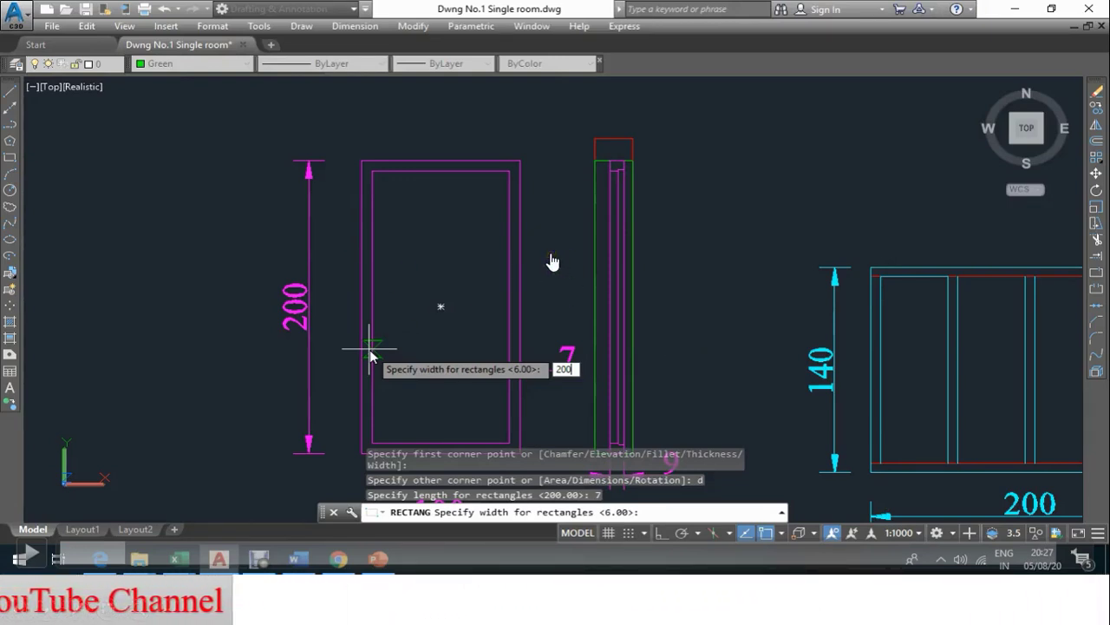
# Draw 7 by 200 rectangles over both vertical posts of the 100 x 200 door frame elevation.
pyautogui.press('Return')
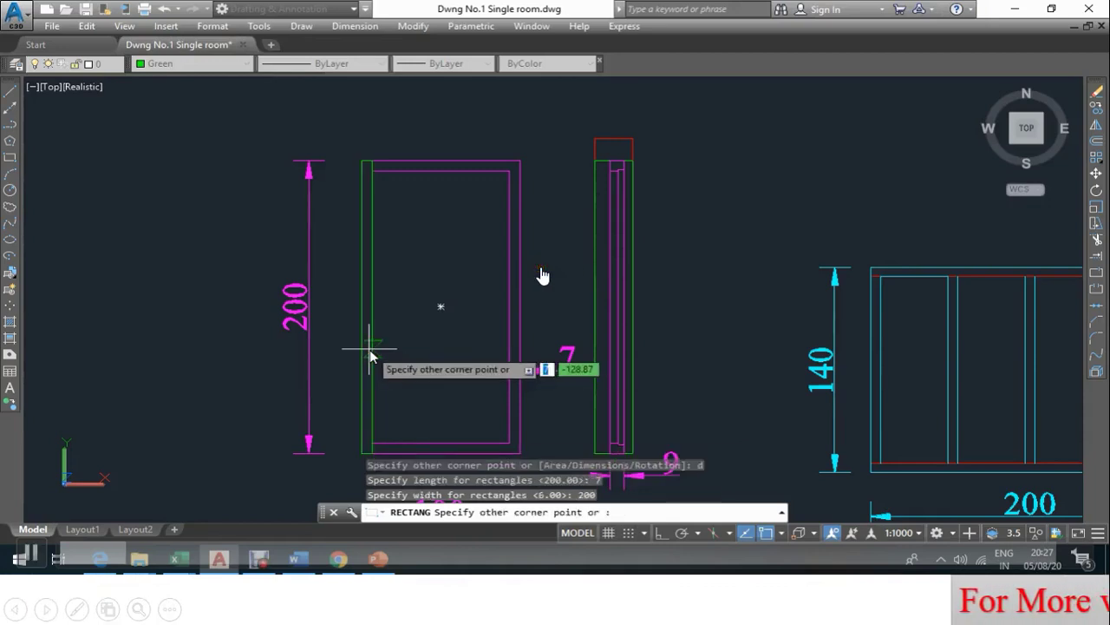
pyautogui.click(370, 352)
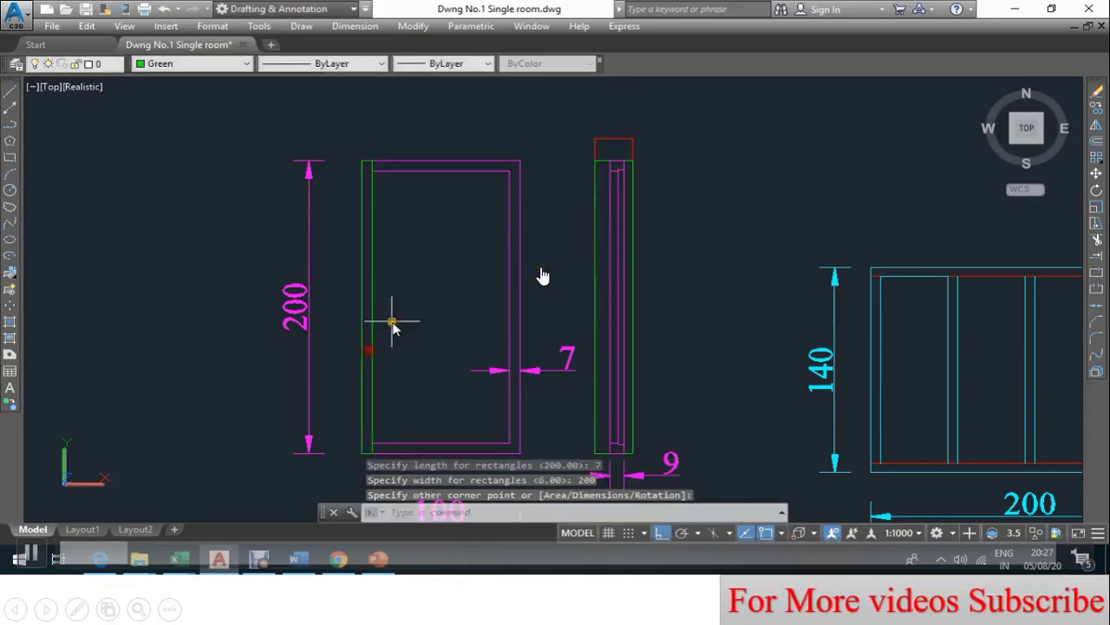
pyautogui.rightClick(425, 265)
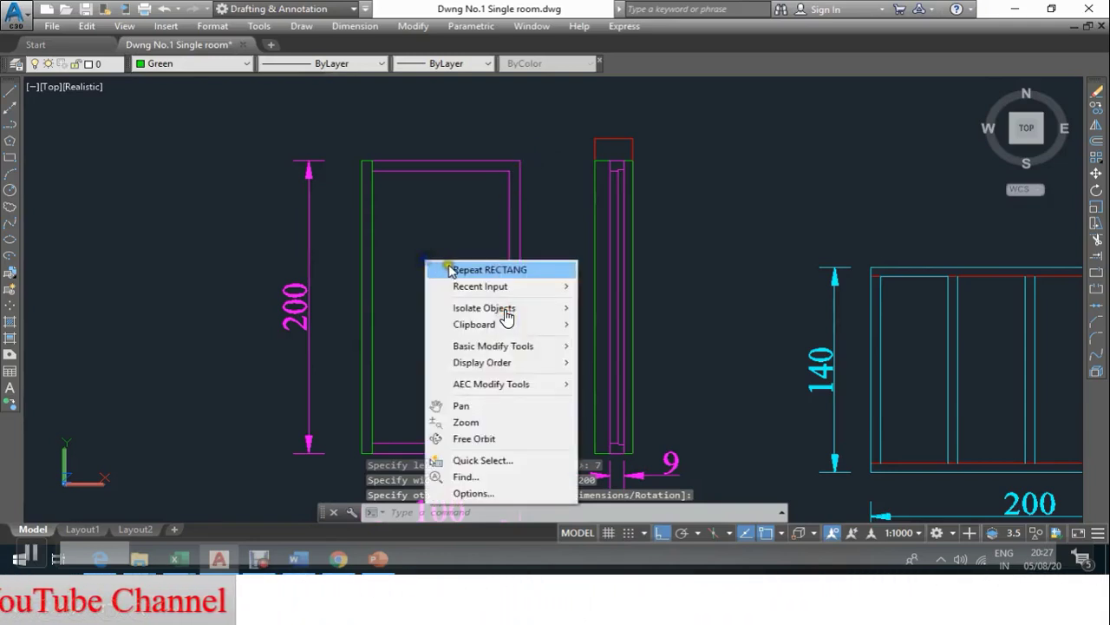
pyautogui.click(438, 268)
pyautogui.click(519, 162)
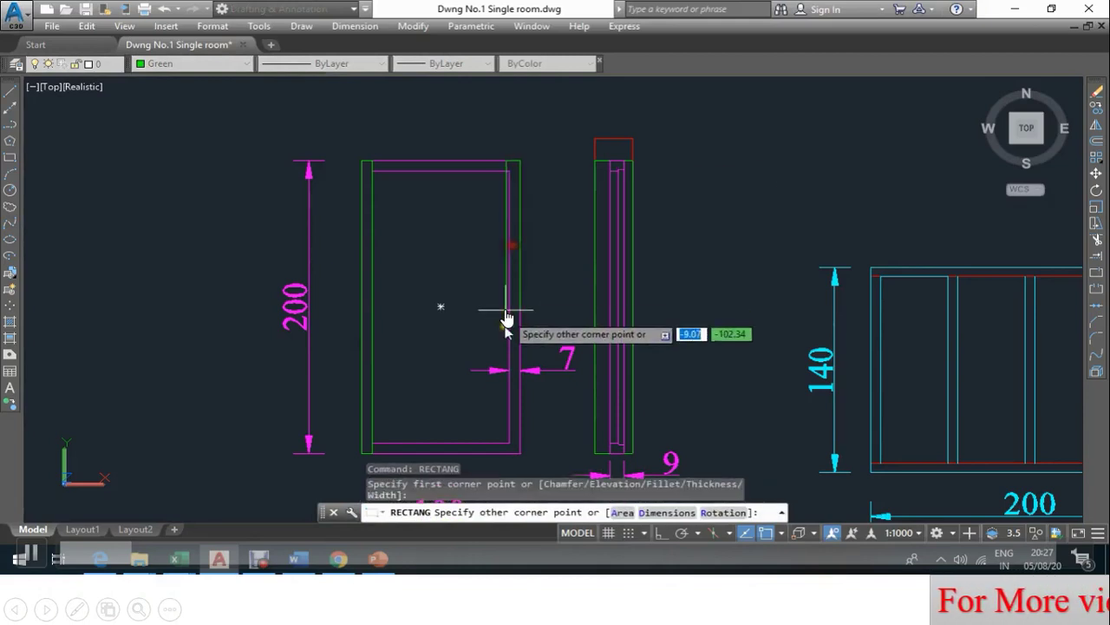
pyautogui.press('Return')
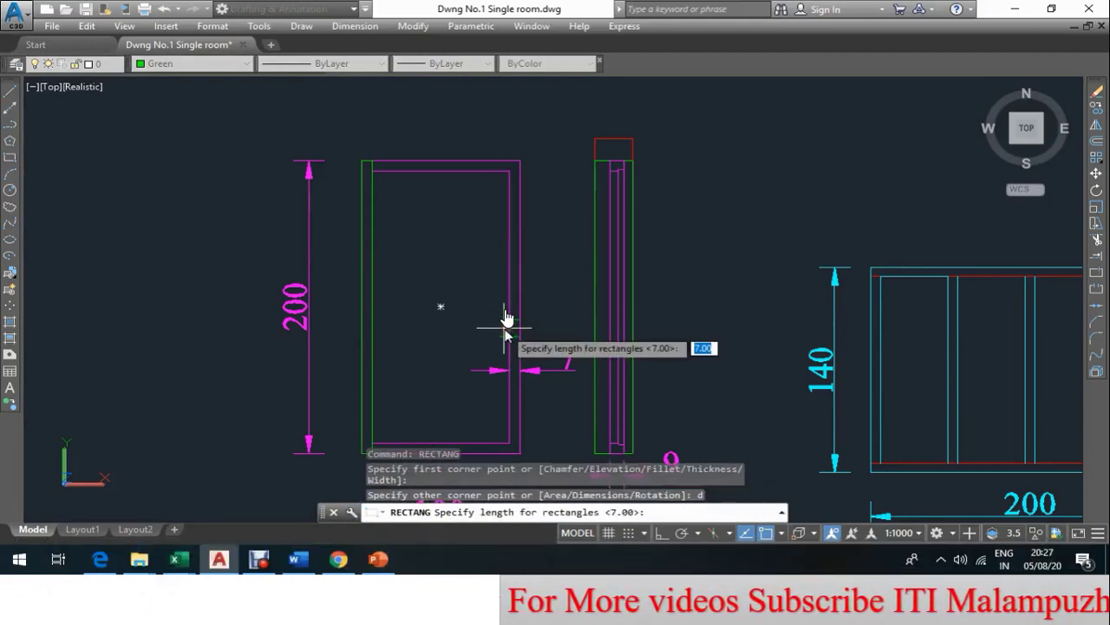
pyautogui.press('Return')
pyautogui.press('Return')
pyautogui.click(504, 327)
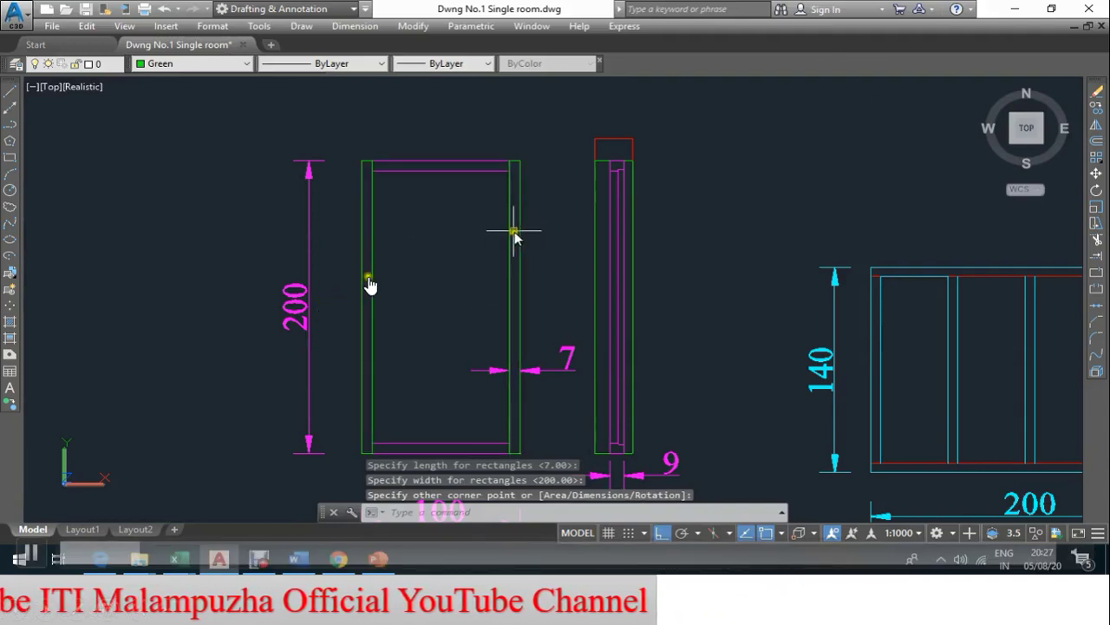
# Switch to Estimation Single room.xlsx in Excel and enter 2, 2, 0.07 and 0.09 in C101:F101 of the door's Long row.
pyautogui.moveTo(192, 568)
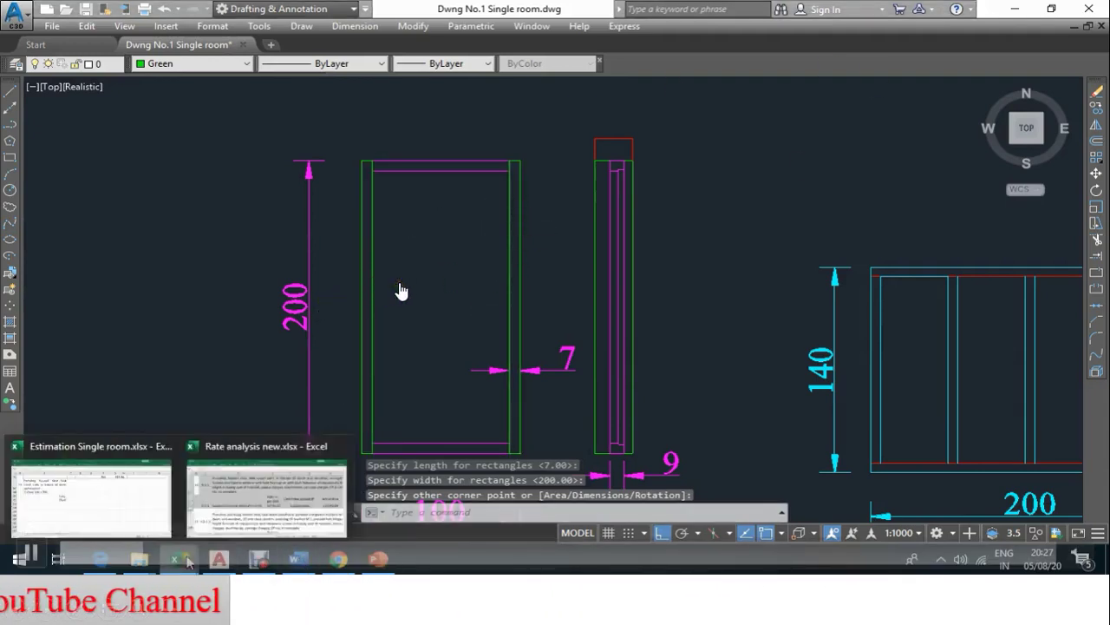
pyautogui.click(86, 486)
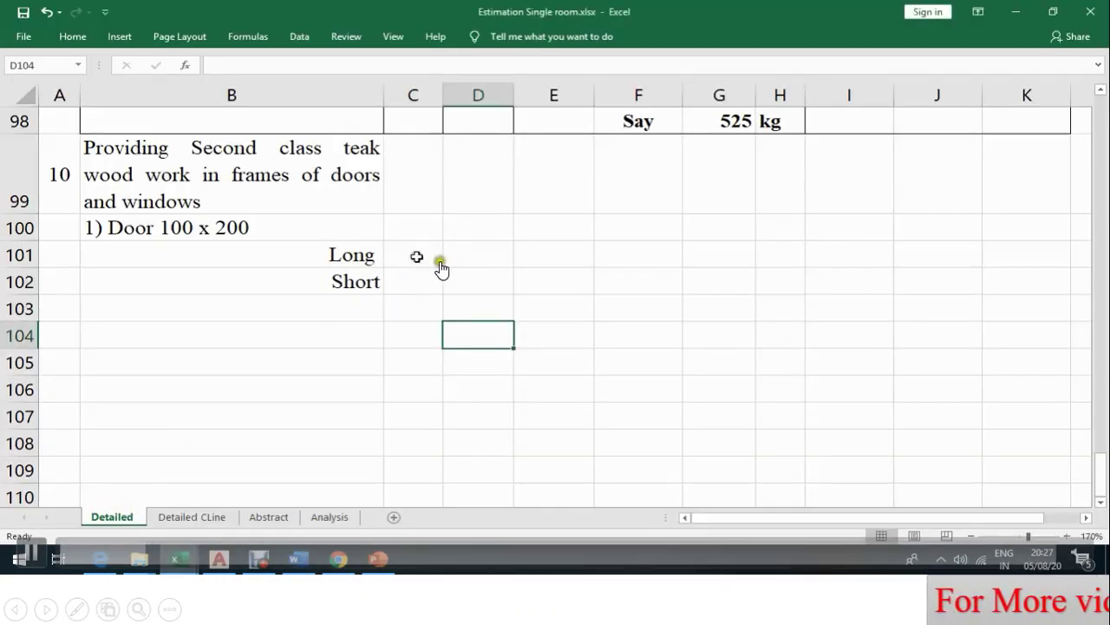
pyautogui.click(417, 256)
pyautogui.write('2')
pyautogui.press('Tab')
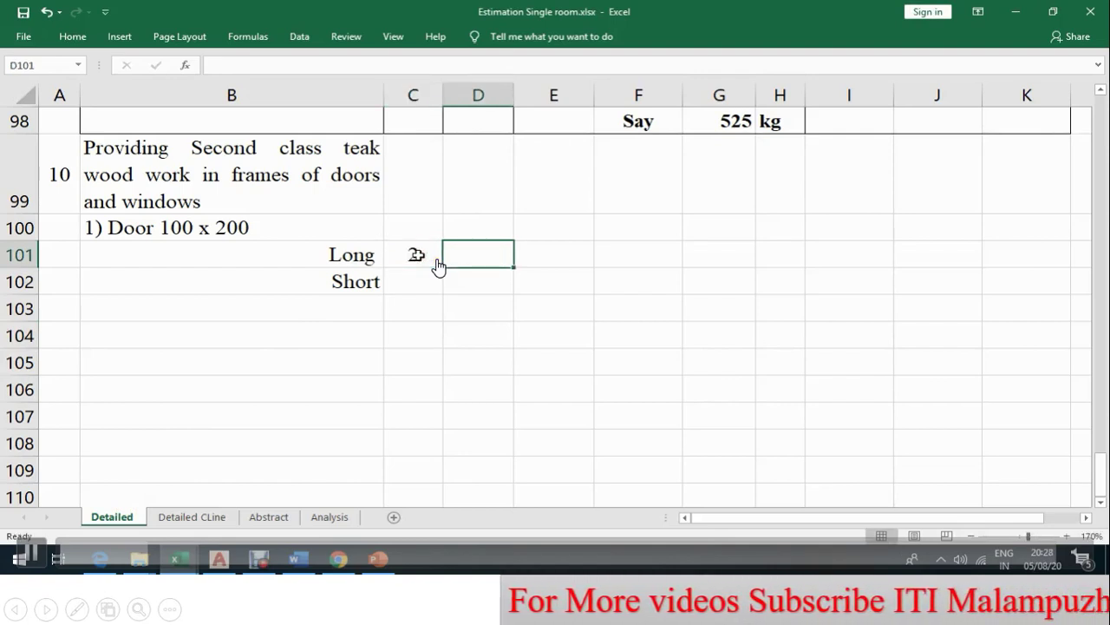
pyautogui.write('2.00')
pyautogui.press('Tab')
pyautogui.write('0.0')
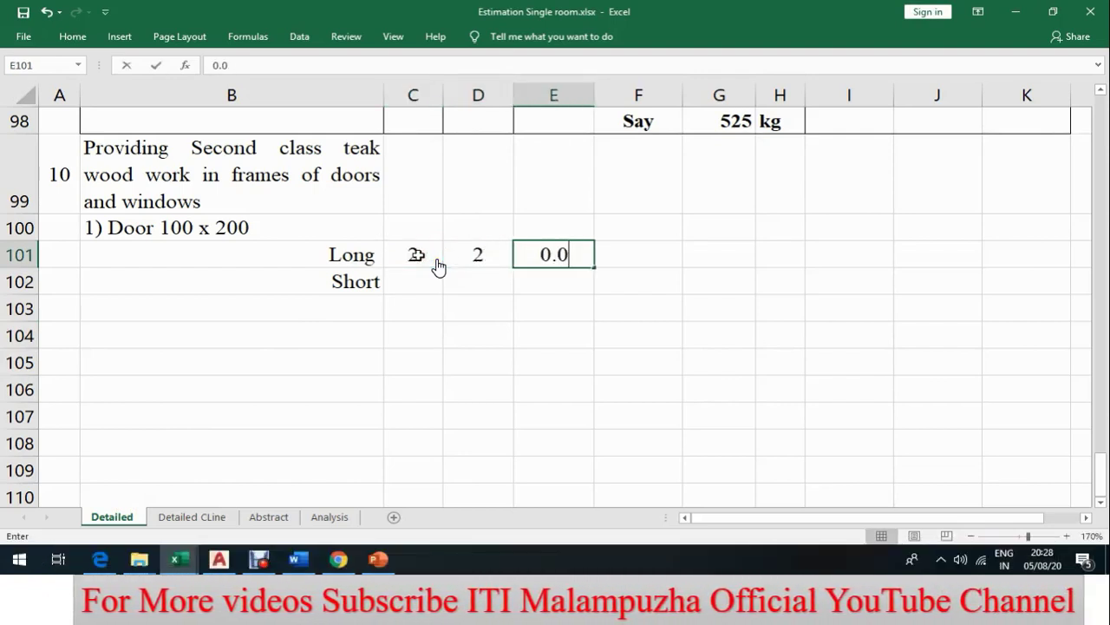
pyautogui.write('7')
pyautogui.press('Tab')
pyautogui.write('0.09')
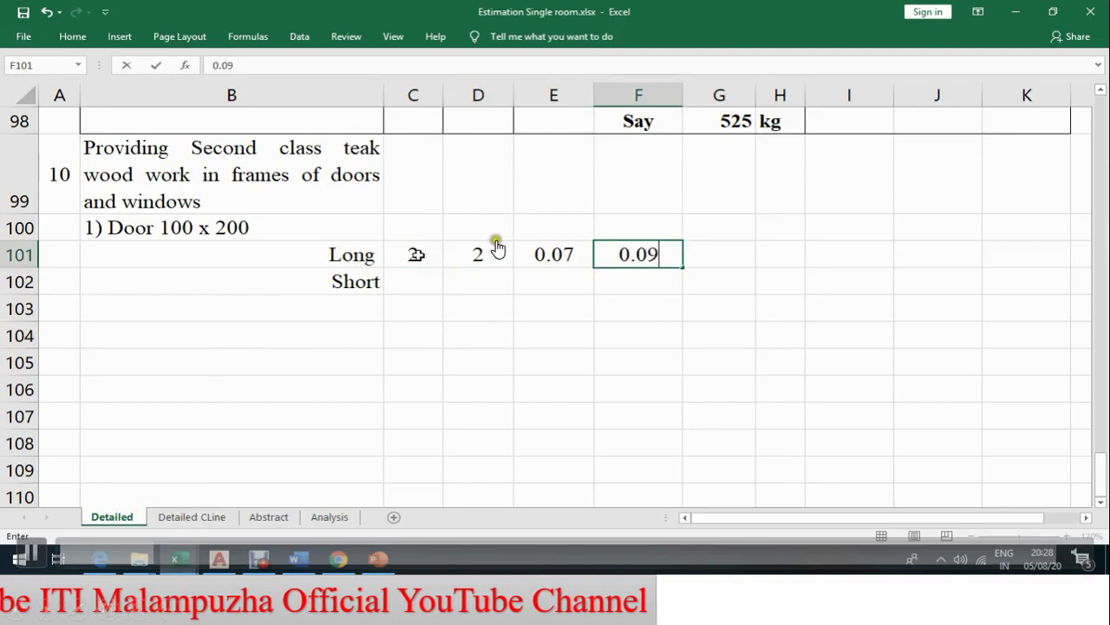
pyautogui.press('Tab')
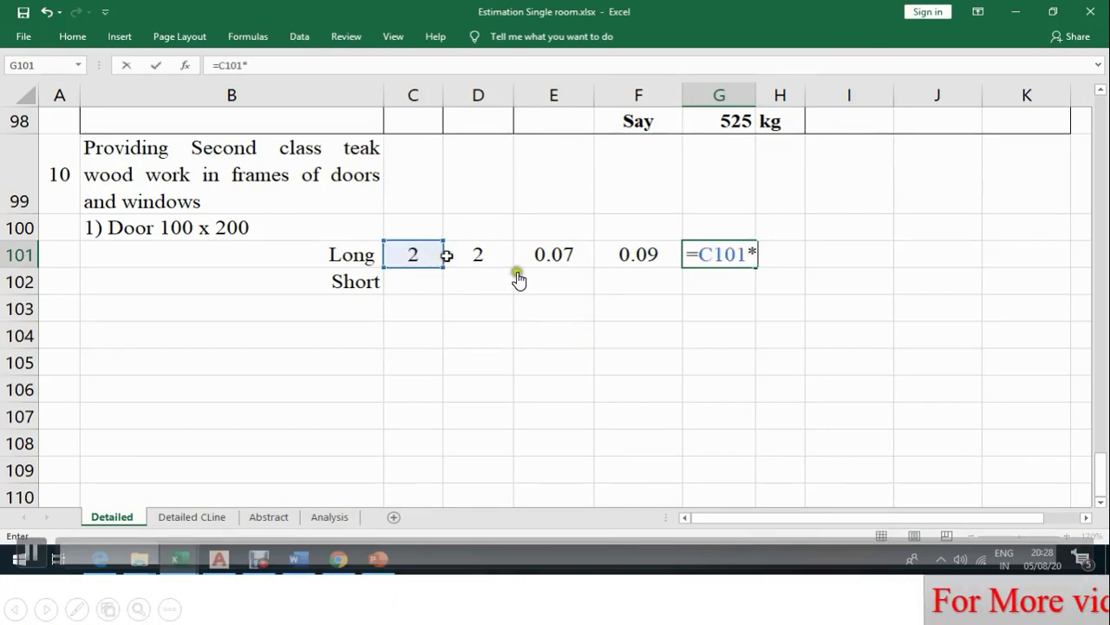
# Calculate the Long row's quantity in G101 with the formula =C101*D101*E101*F101.
pyautogui.write('*')
pyautogui.click(554, 251)
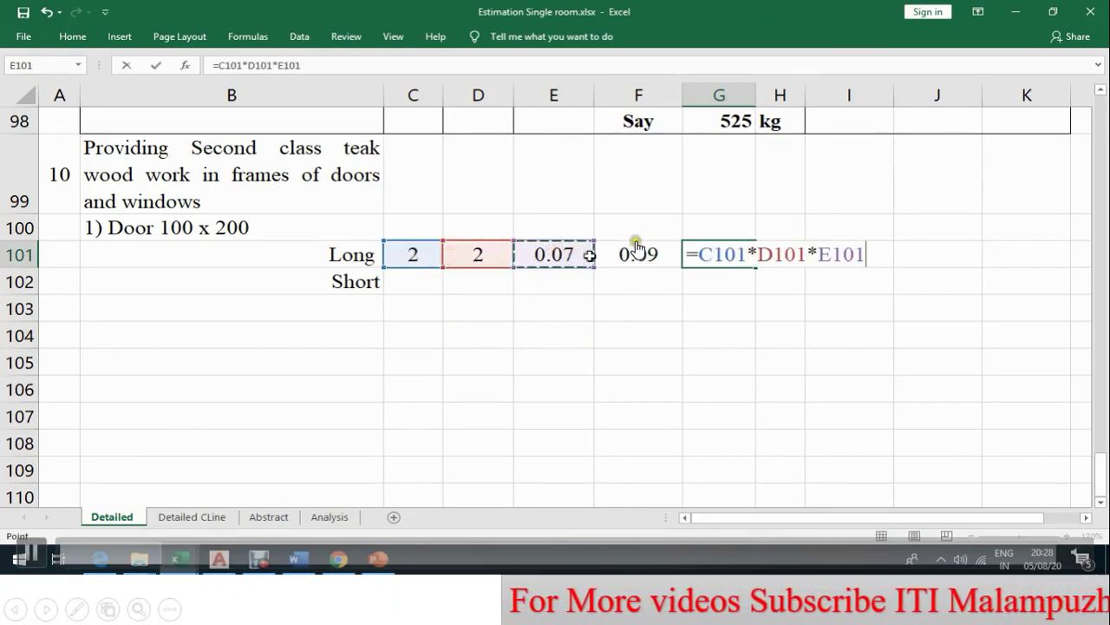
pyautogui.write('*')
pyautogui.click(642, 253)
pyautogui.press('Return')
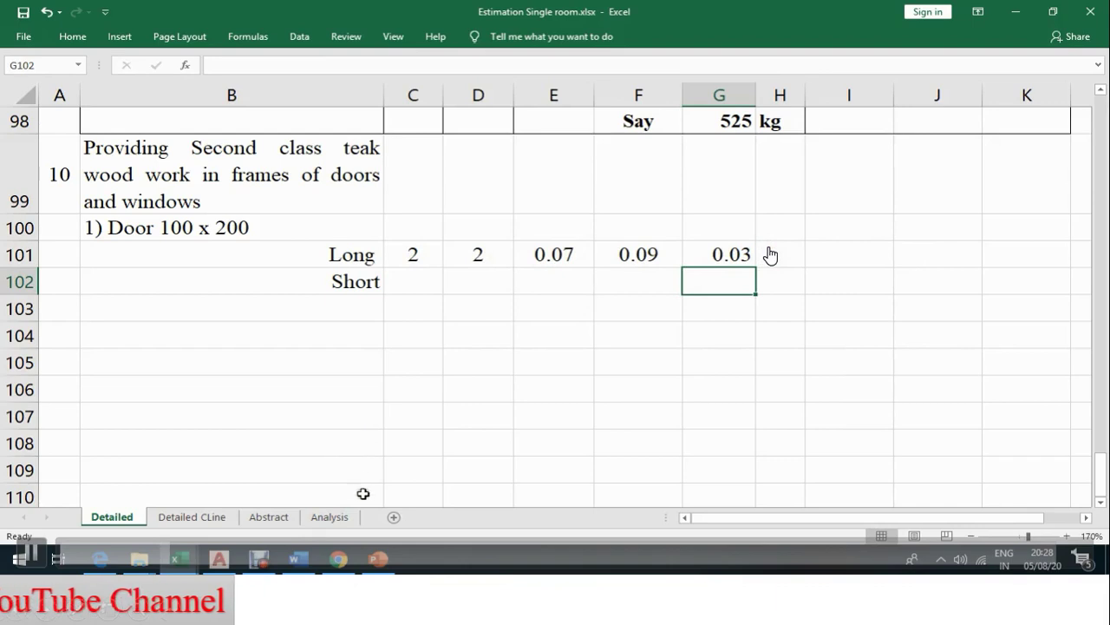
# Check the door frame's horizontal members in the AutoCAD drawing, and enter number 2 and length 0.86 in the Short row of the Excel estimate.
pyautogui.click(227, 555)
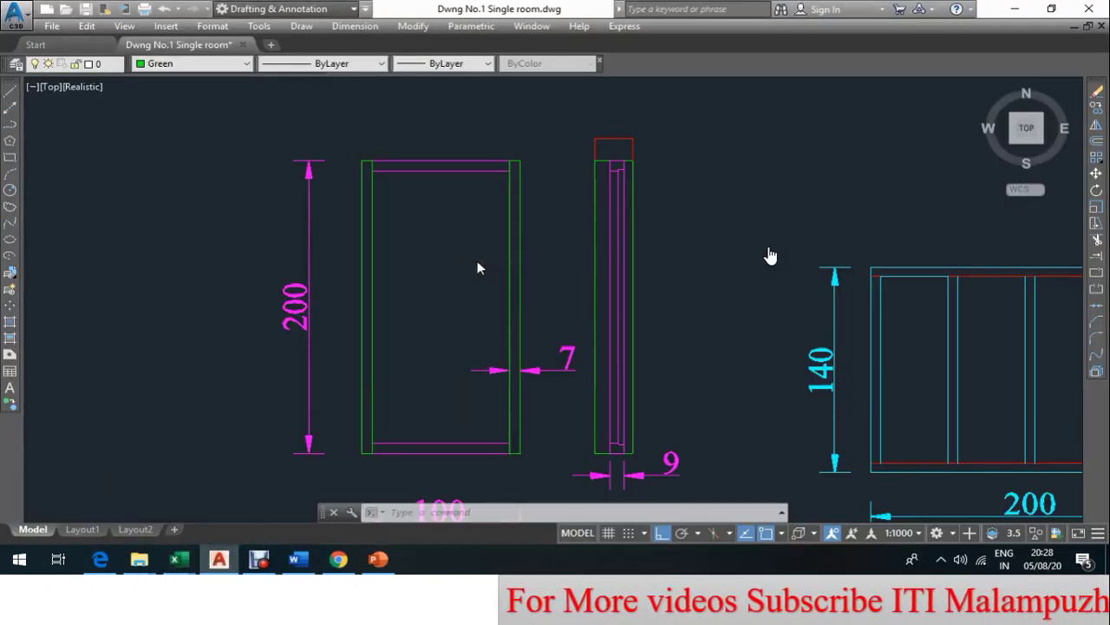
pyautogui.scroll(-2, 472, 263)
pyautogui.scroll(1, 466, 278)
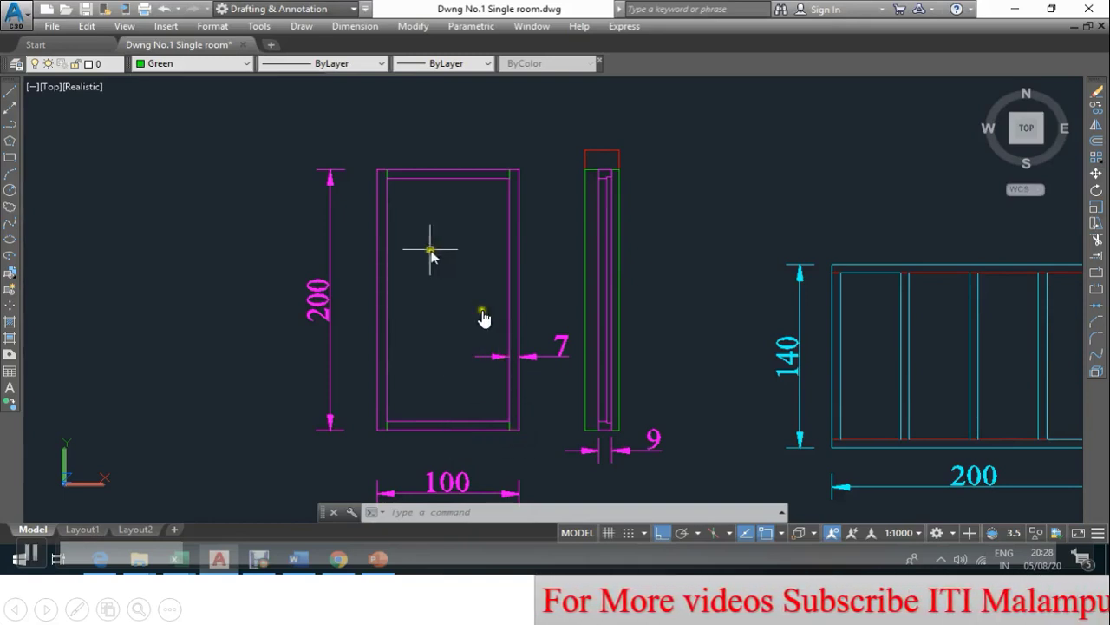
pyautogui.scroll(-3, 434, 315)
pyautogui.scroll(4, 432, 315)
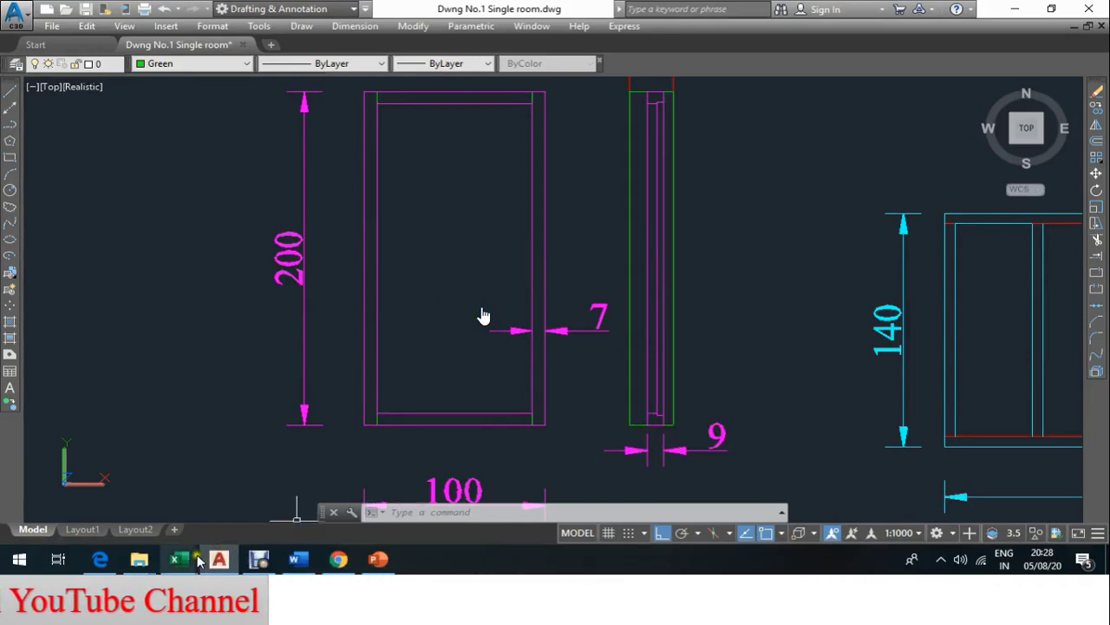
pyautogui.moveTo(198, 560)
pyautogui.click(139, 512)
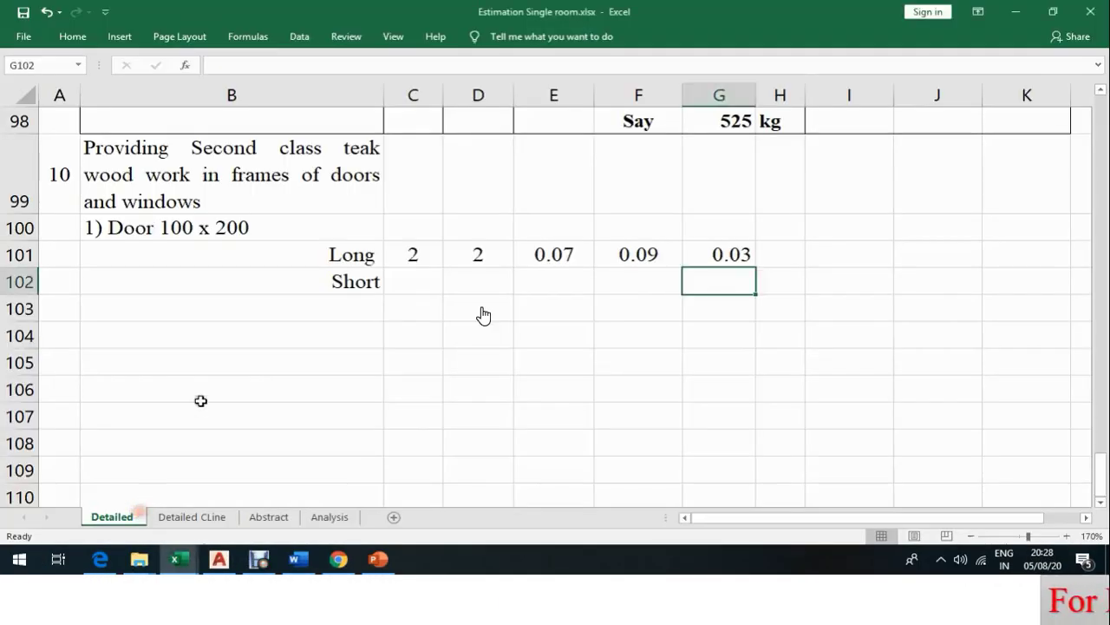
pyautogui.click(409, 279)
pyautogui.write('2')
pyautogui.press('Tab')
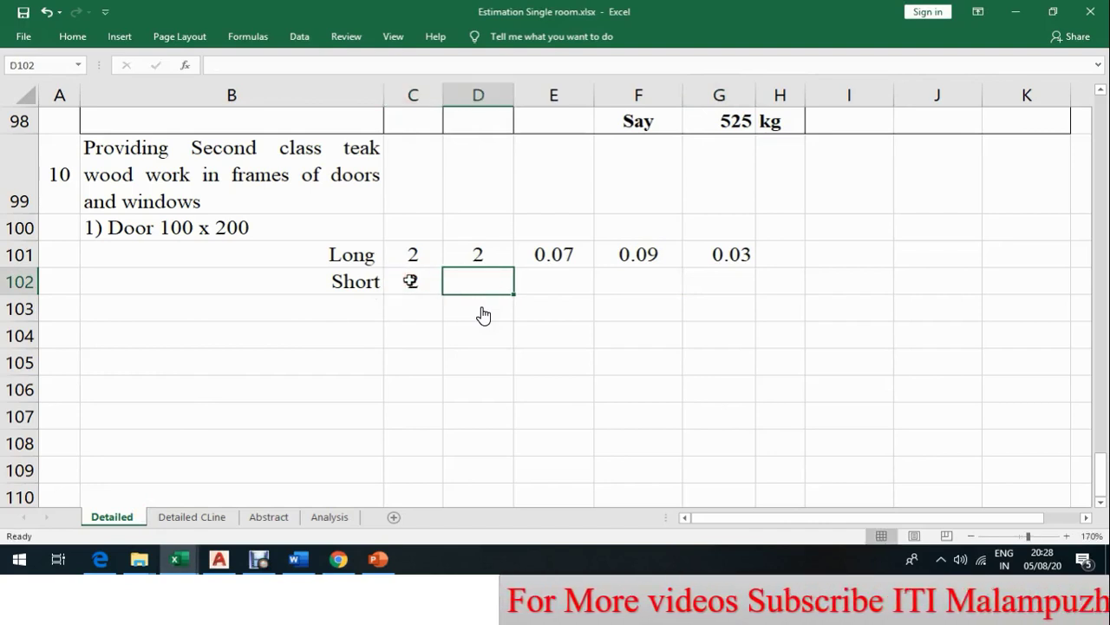
pyautogui.write('0.86')
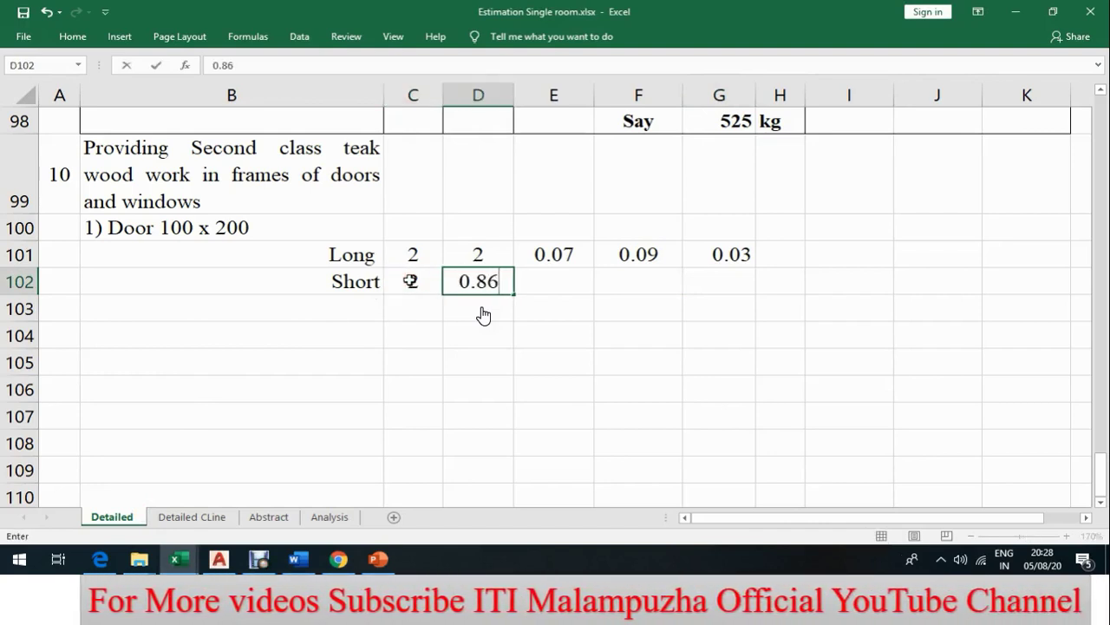
pyautogui.press('Tab')
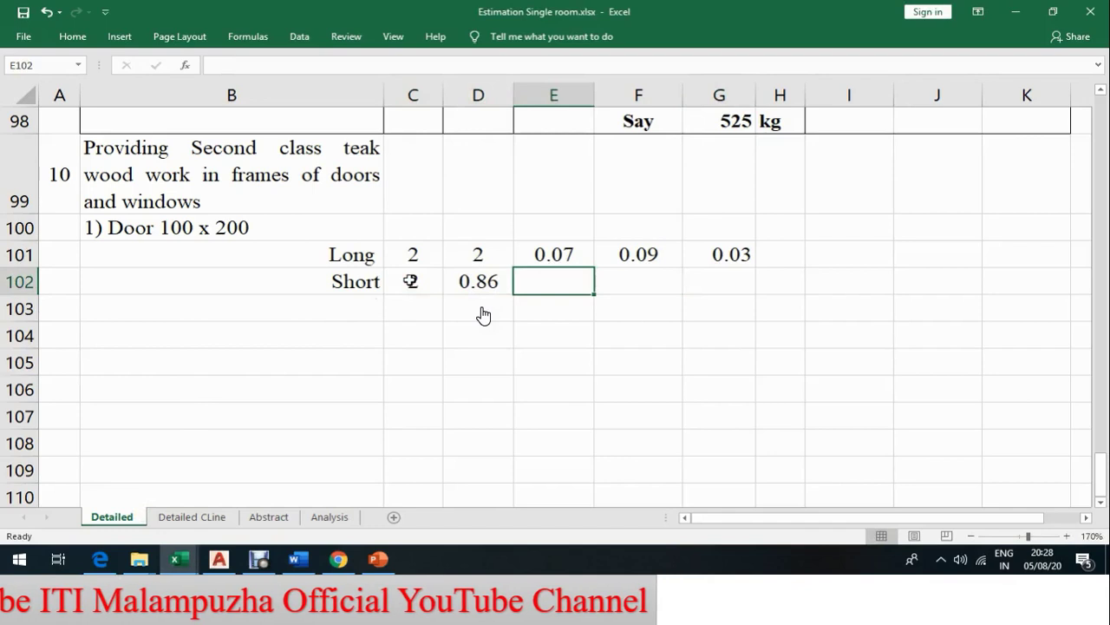
# Recheck the door drawing in AutoCAD, and enter 0.07 and 0.09 in E102 and F102 of the Excel estimate.
pyautogui.press('Left')
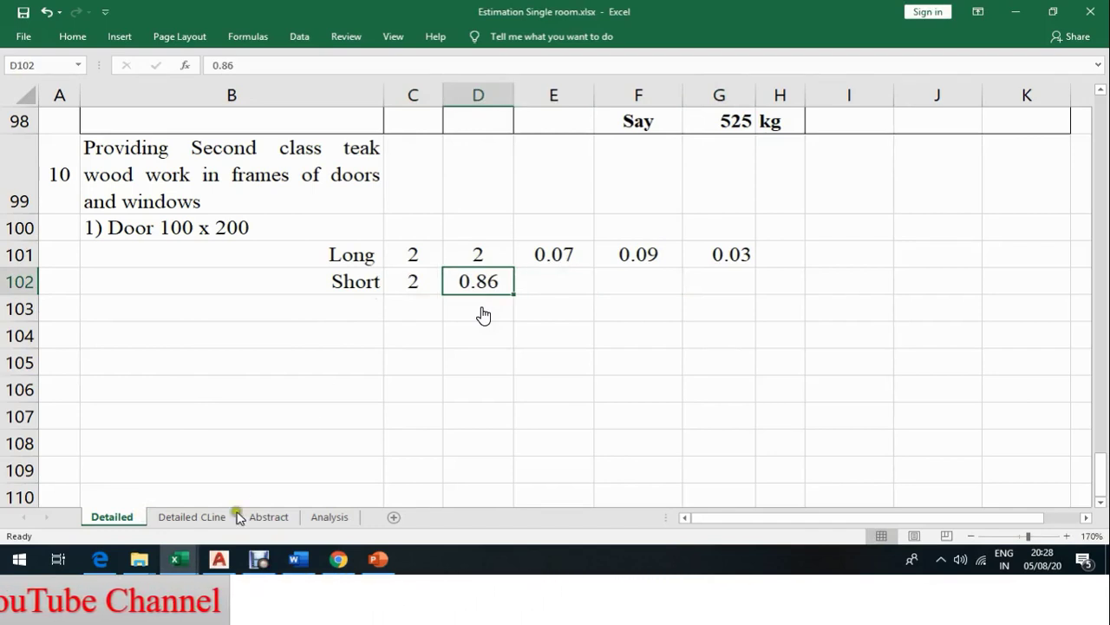
pyautogui.hotkey('alt', 'Tab')
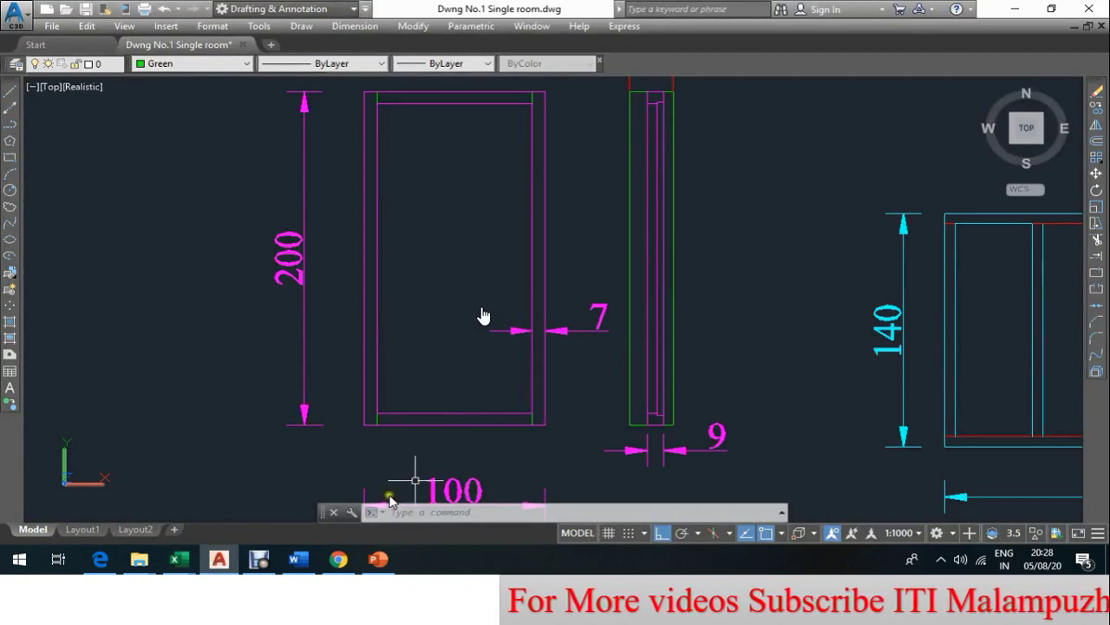
pyautogui.hotkey('alt', 'Tab')
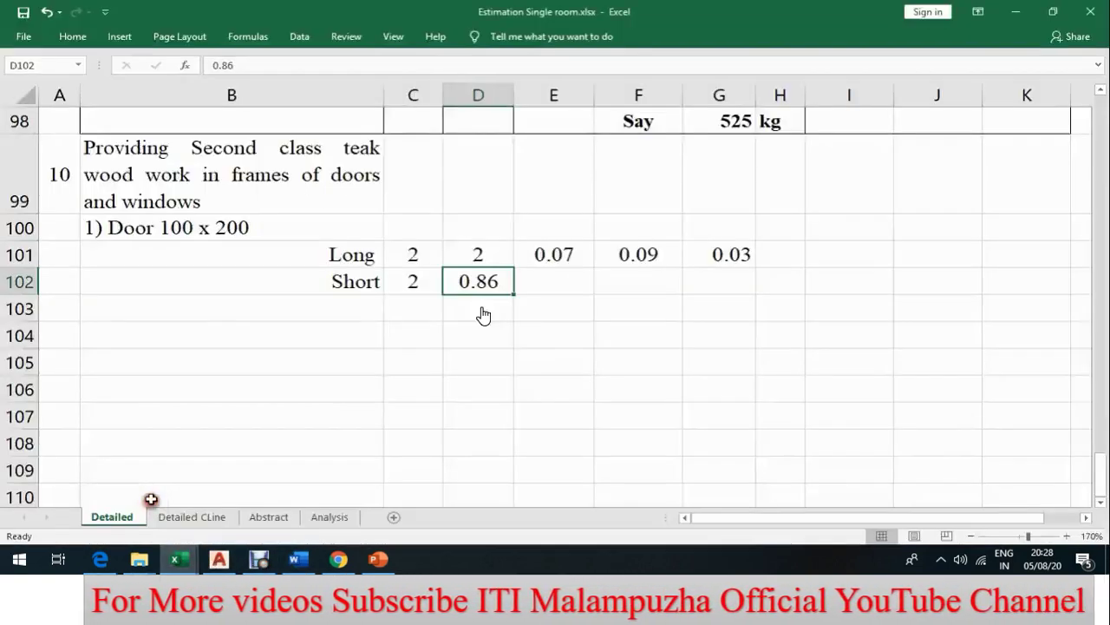
pyautogui.press('Right')
pyautogui.press('F2')
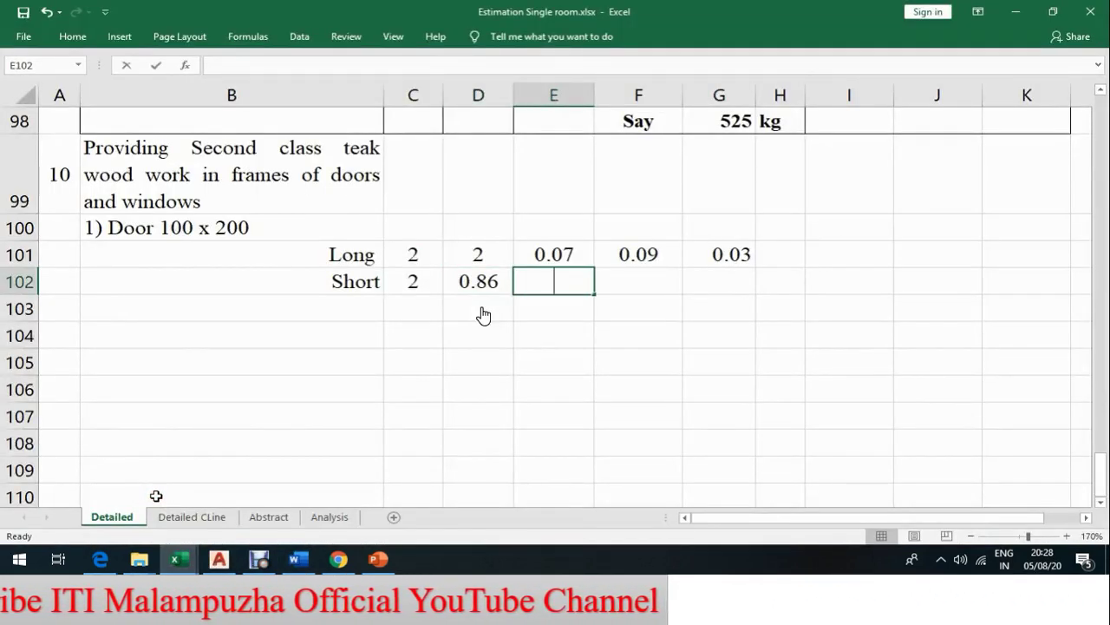
pyautogui.write('0.07')
pyautogui.press('Tab')
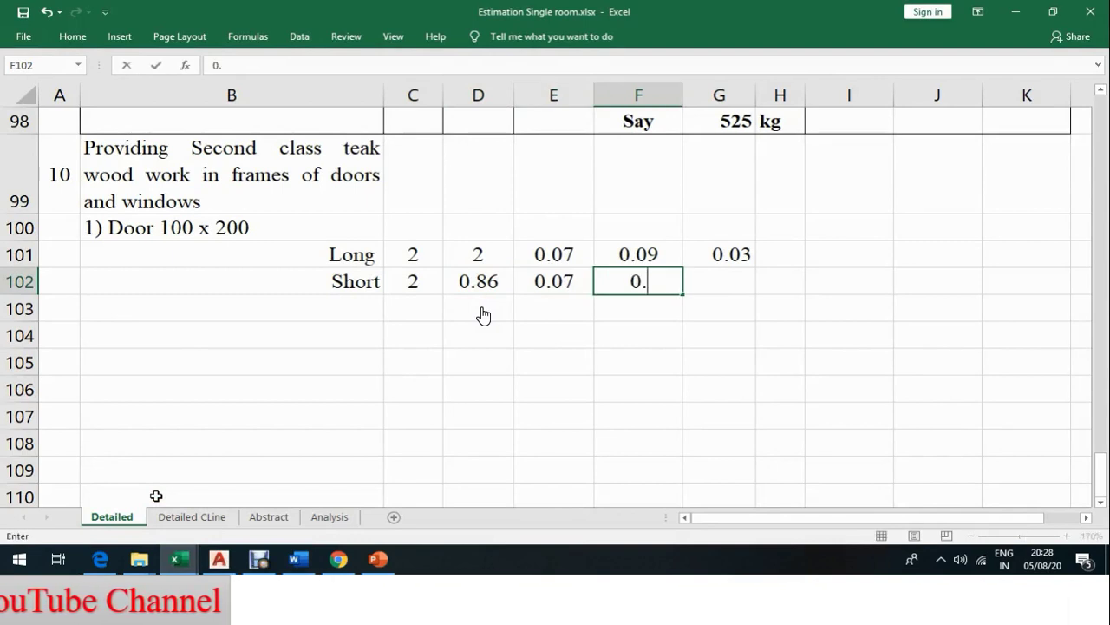
pyautogui.press('Tab')
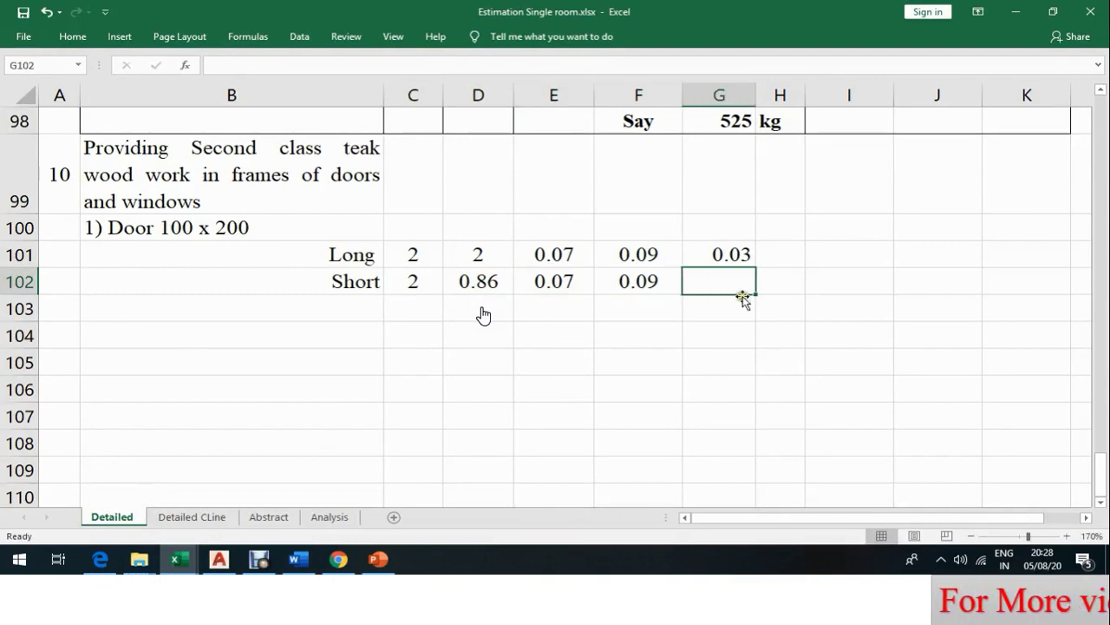
# Copy the quantity formula from G101 down to G102 and add the unit cum to both rows in H101:H102.
pyautogui.click(735, 255)
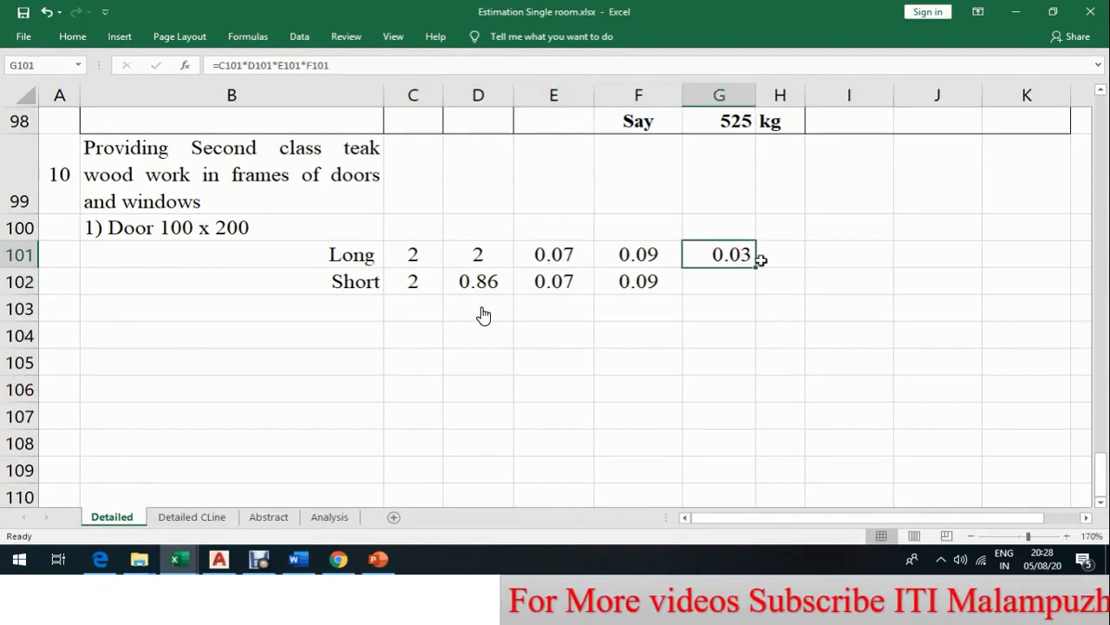
pyautogui.moveTo(757, 265); pyautogui.dragTo(768, 293)
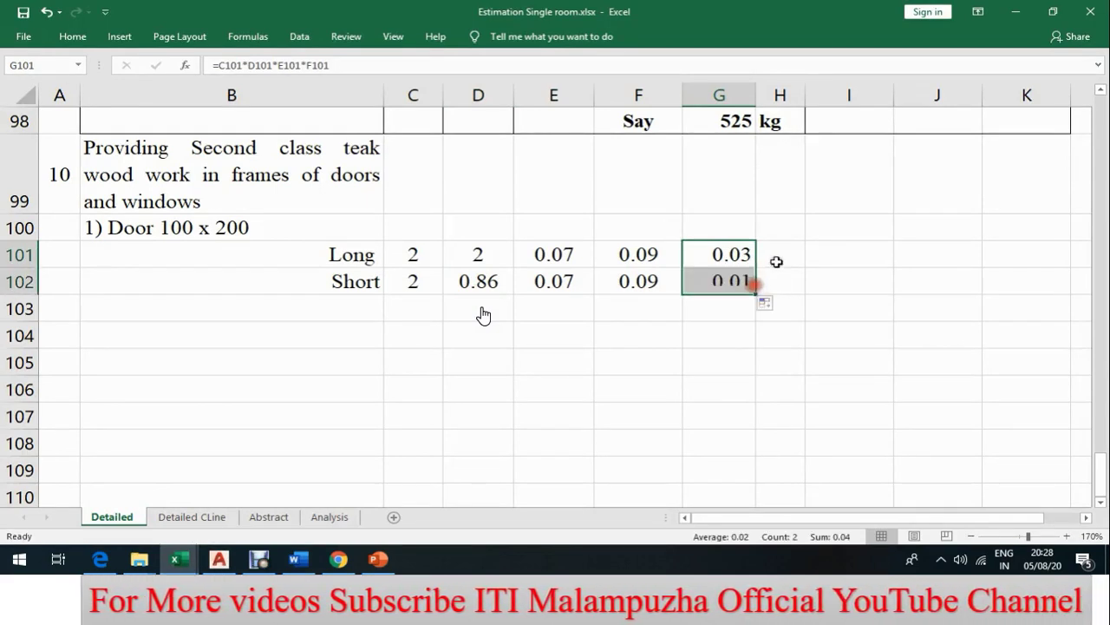
pyautogui.click(786, 281)
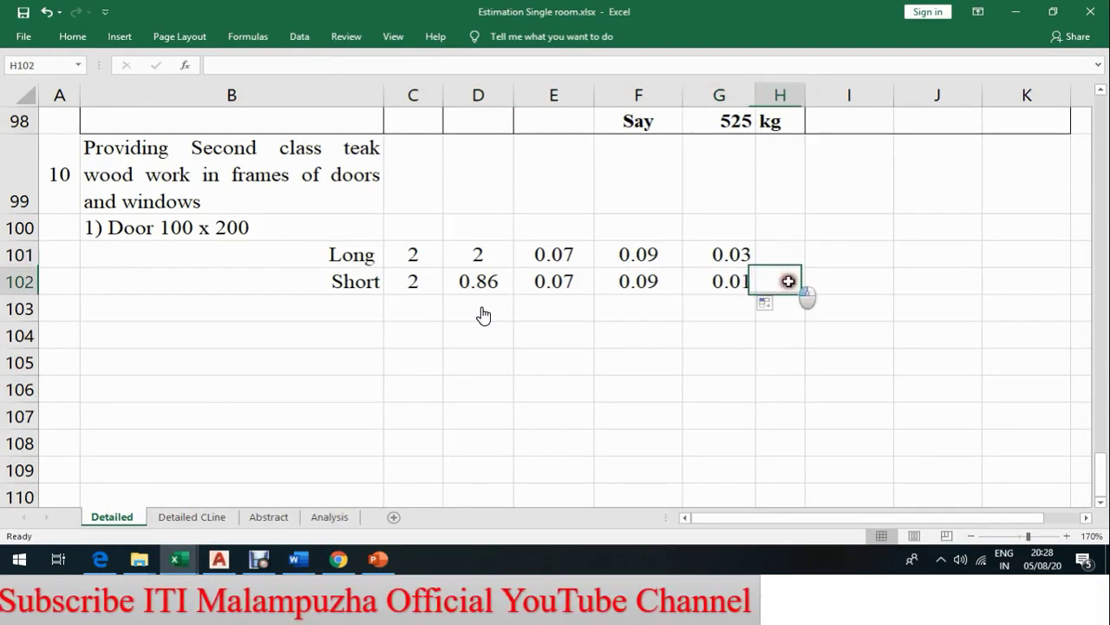
pyautogui.click(857, 282)
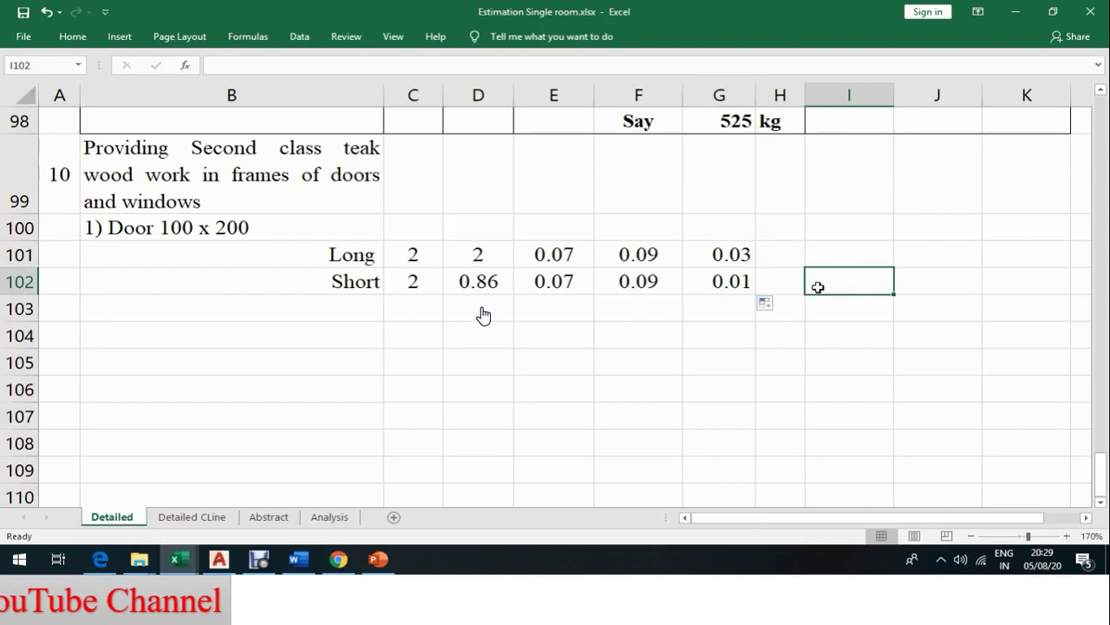
pyautogui.click(780, 257)
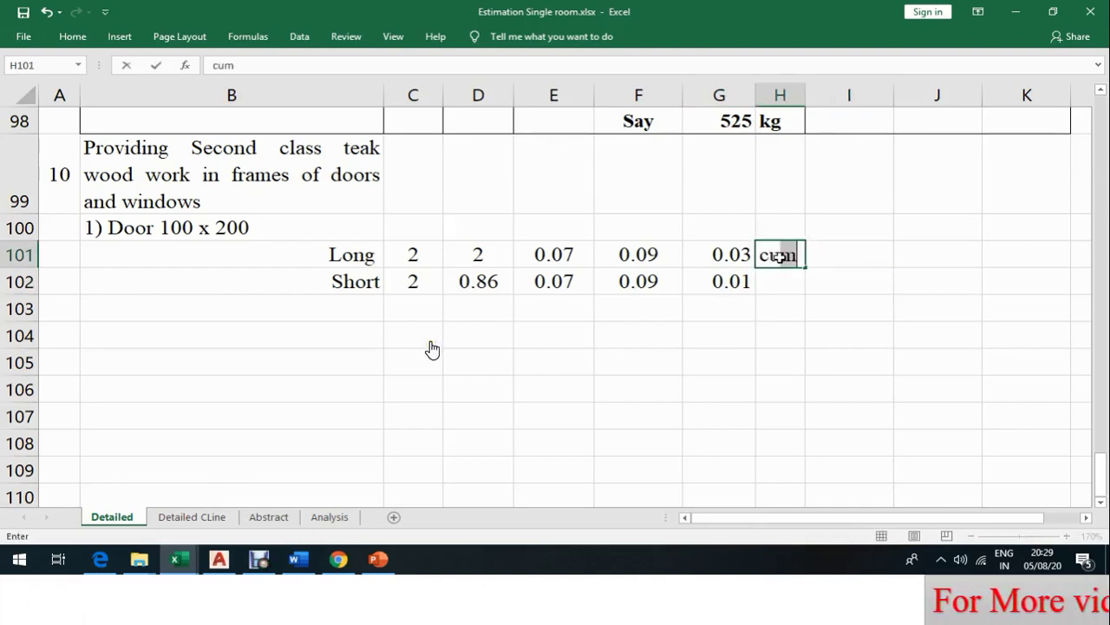
pyautogui.moveTo(804, 266); pyautogui.dragTo(811, 290)
# Total the Long and Short quantities in I102 with the formula =G101+G102.
pyautogui.click(845, 282)
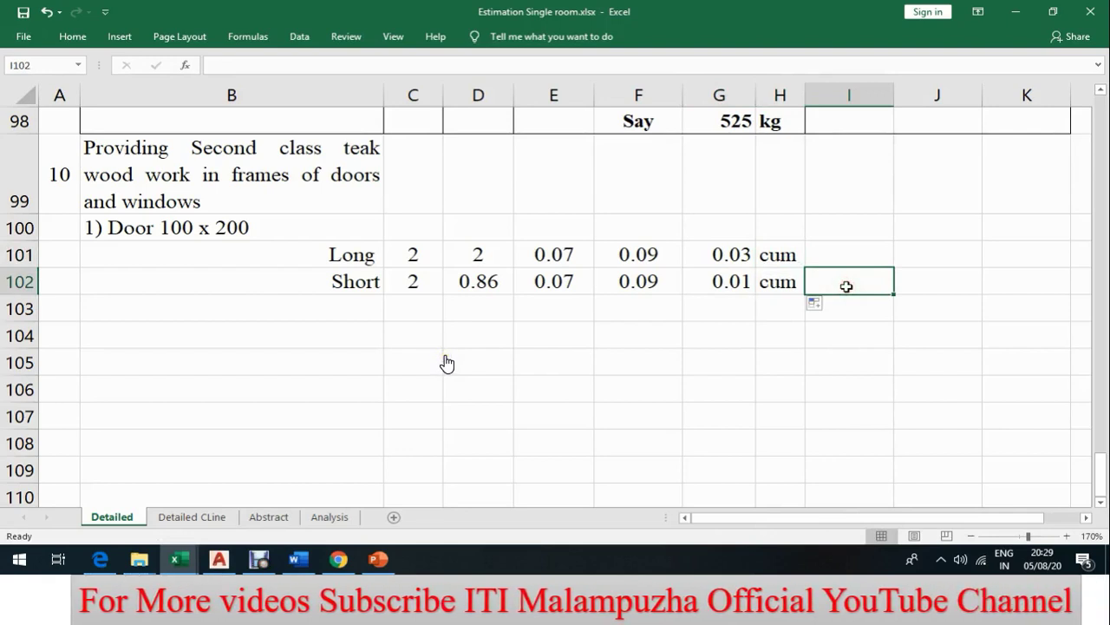
pyautogui.write('=')
pyautogui.click(717, 254)
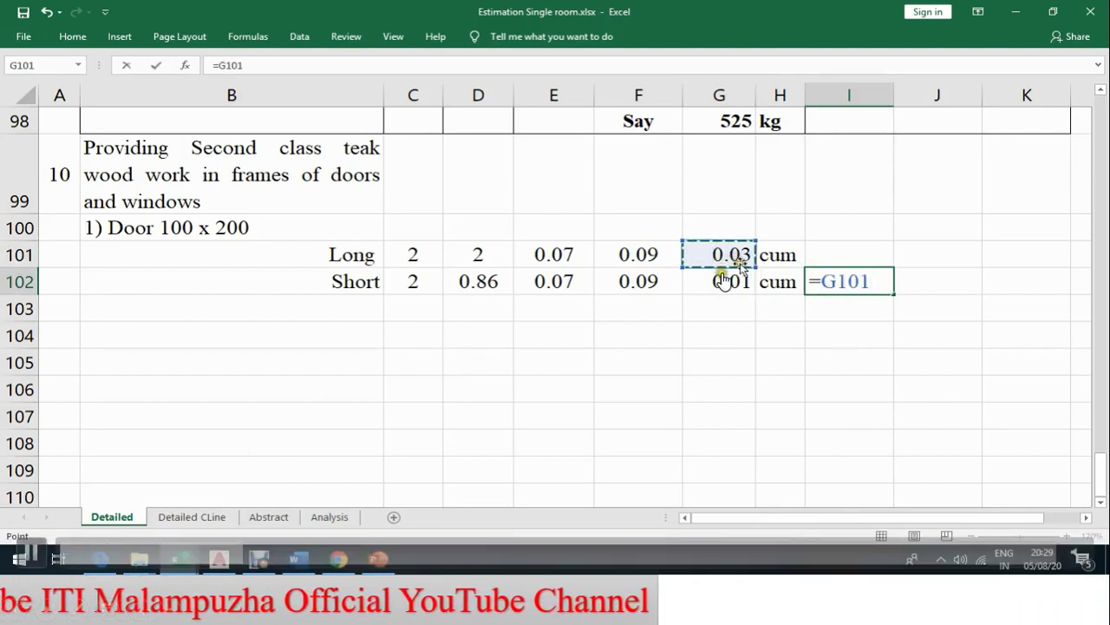
pyautogui.write('+')
pyautogui.click(725, 283)
pyautogui.press('Return')
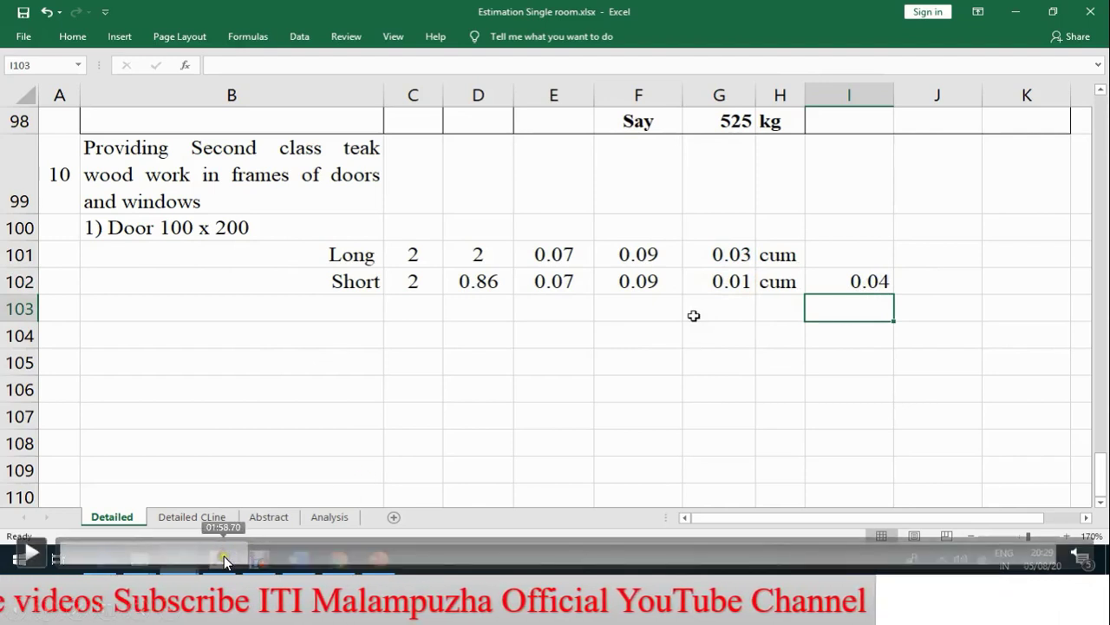
# Switch to AutoCAD and erase the two short green joint lines at the bottom corners of the door frame elevation.
pyautogui.click(221, 556)
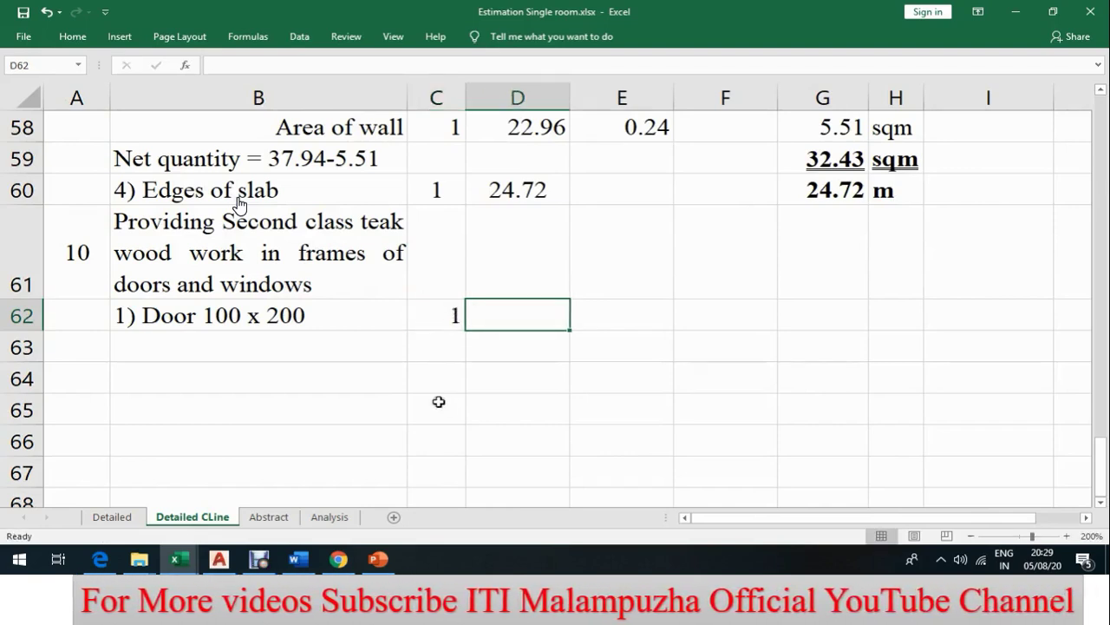
pyautogui.click(219, 559)
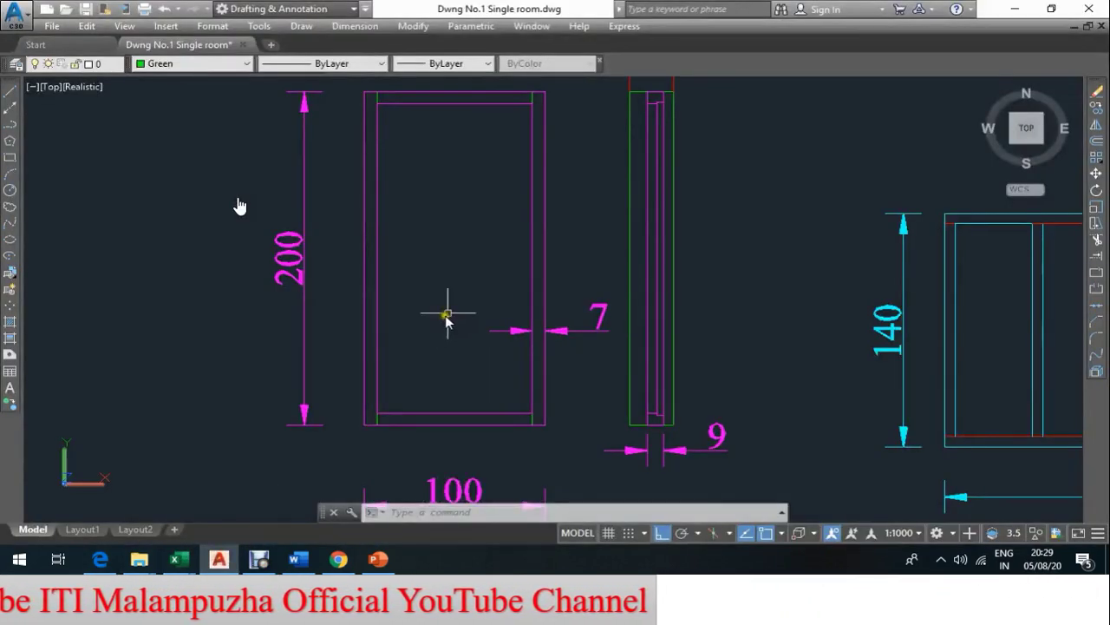
pyautogui.scroll(3, 384, 424)
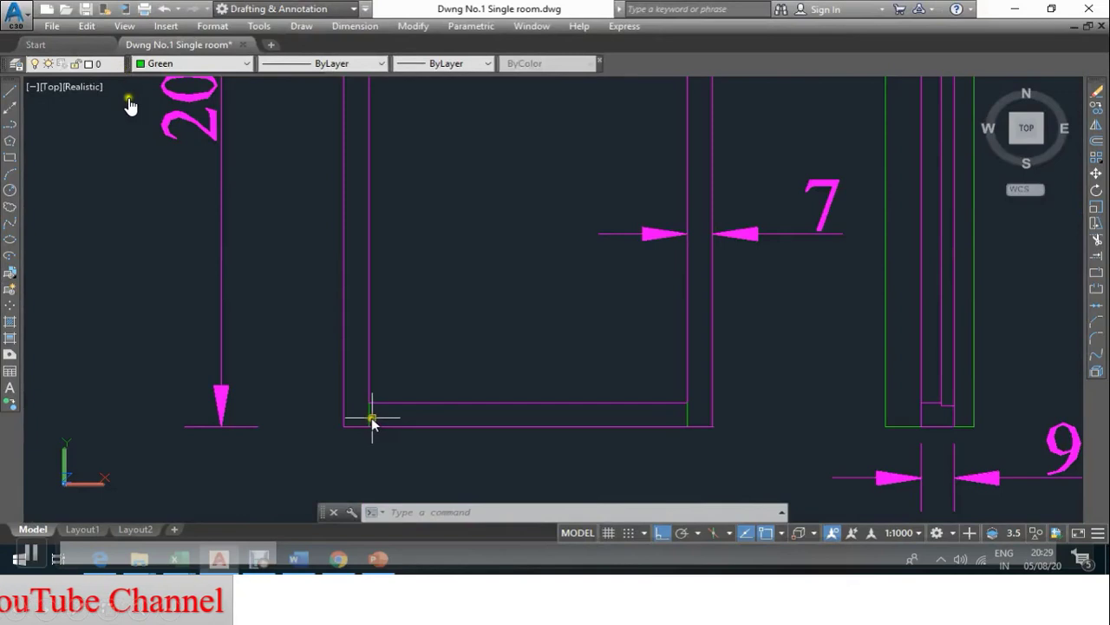
pyautogui.click(370, 417)
pyautogui.press('Escape')
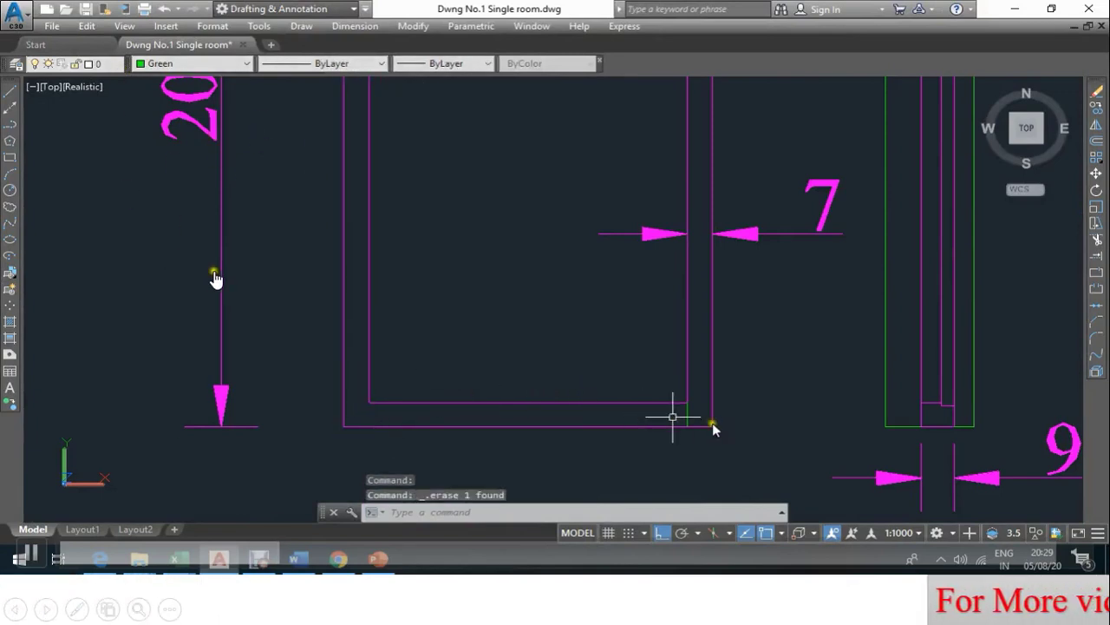
pyautogui.click(691, 421)
pyautogui.press('Escape')
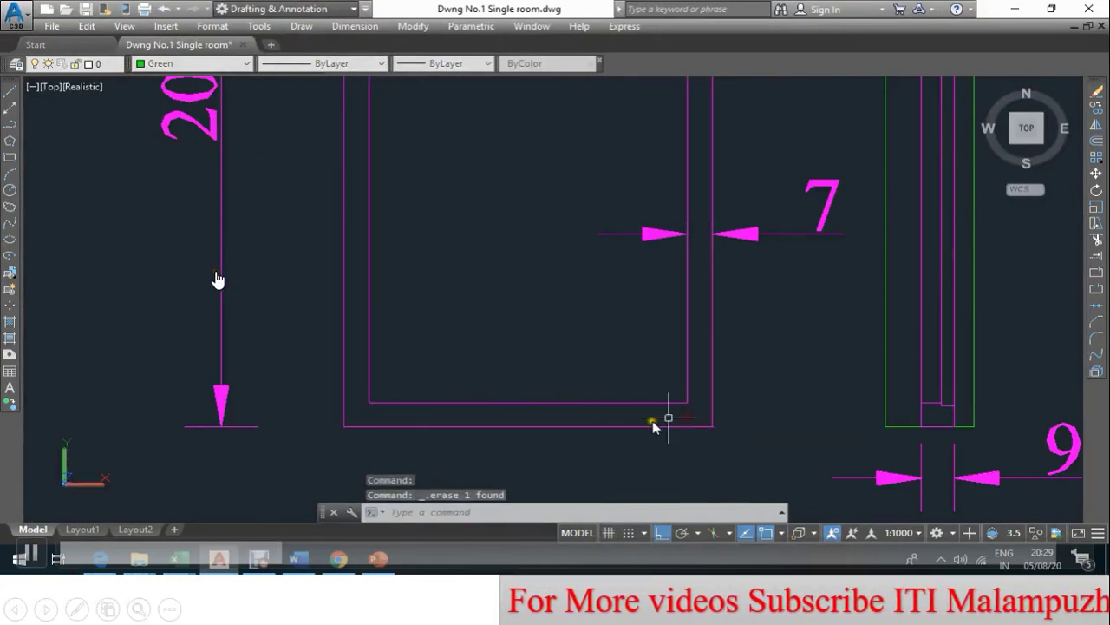
pyautogui.scroll(-4, 659, 421)
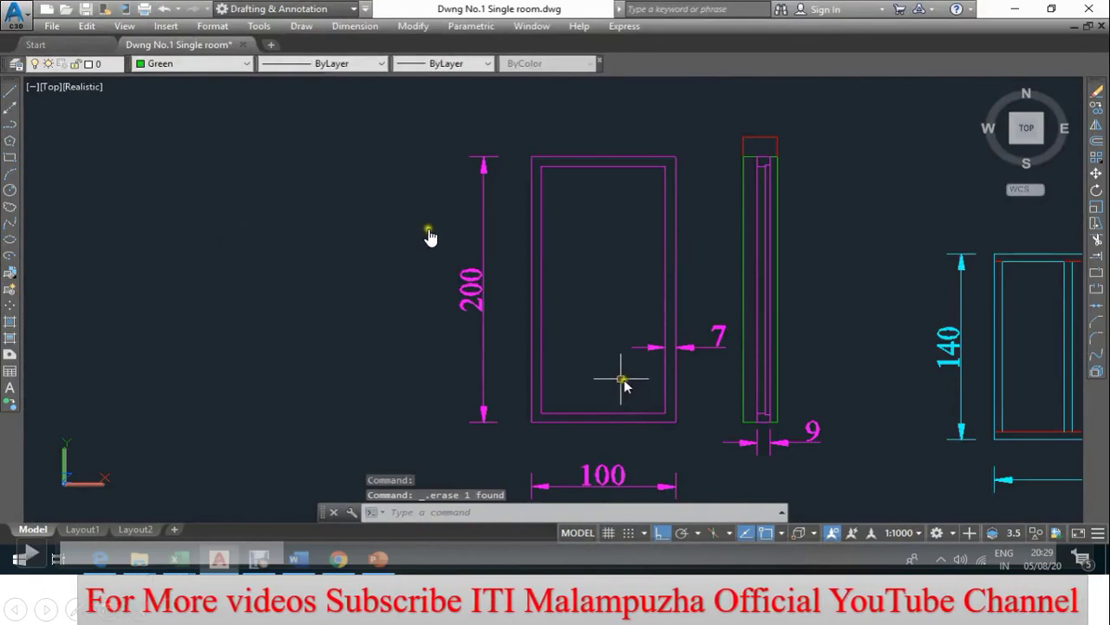
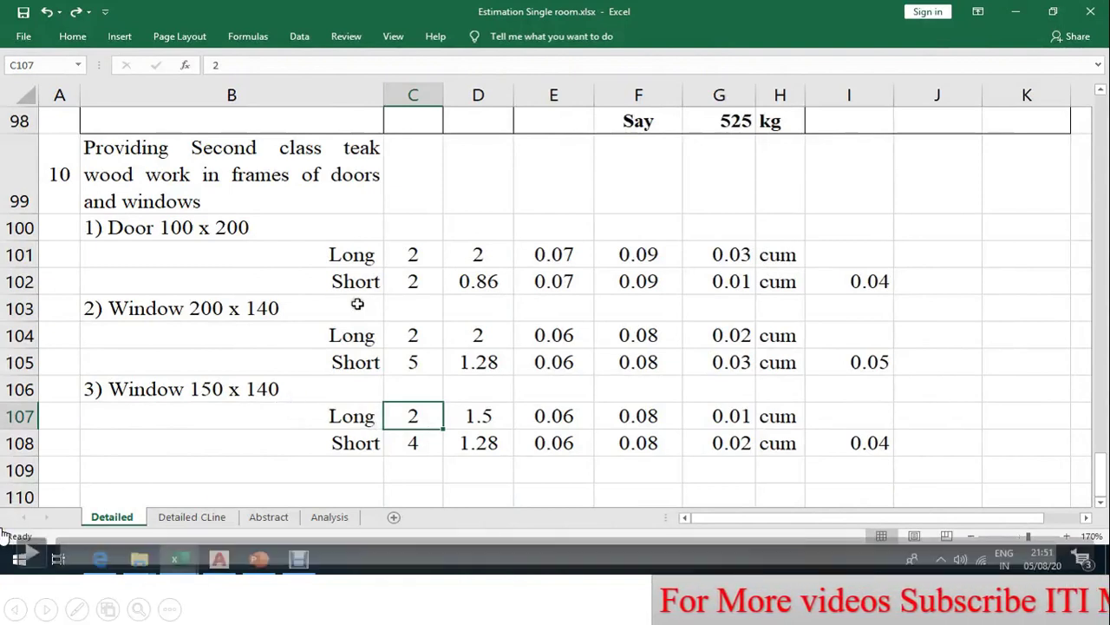
# Review the teak wood item and the door total formula in I102, and set the Window 150 x 140 Short count in C108 to =4*4.
pyautogui.click(260, 173)
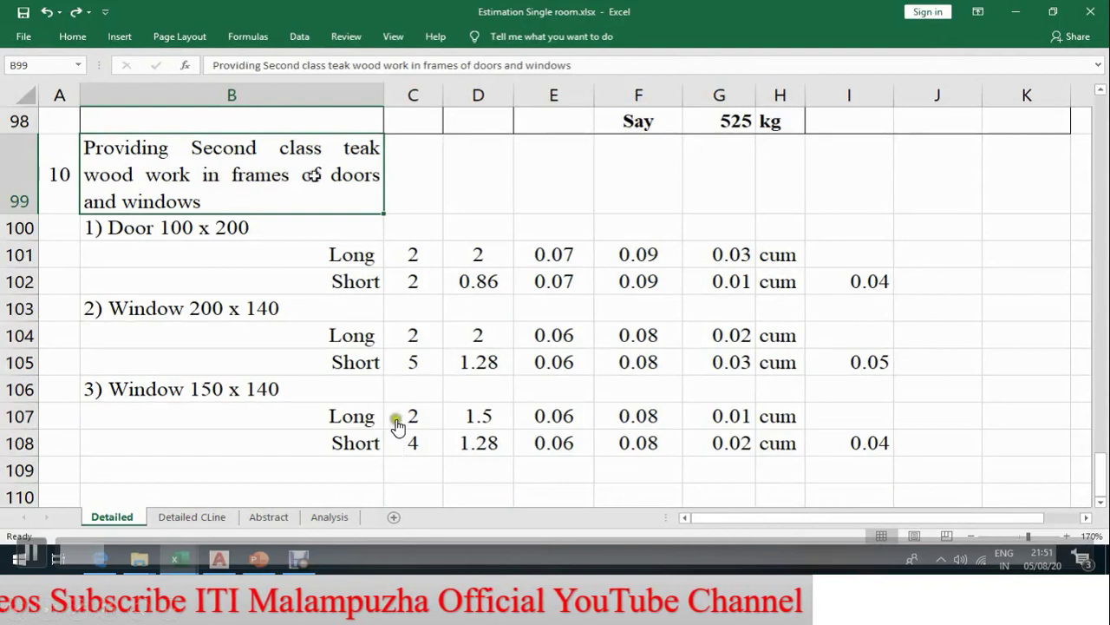
pyautogui.click(266, 228)
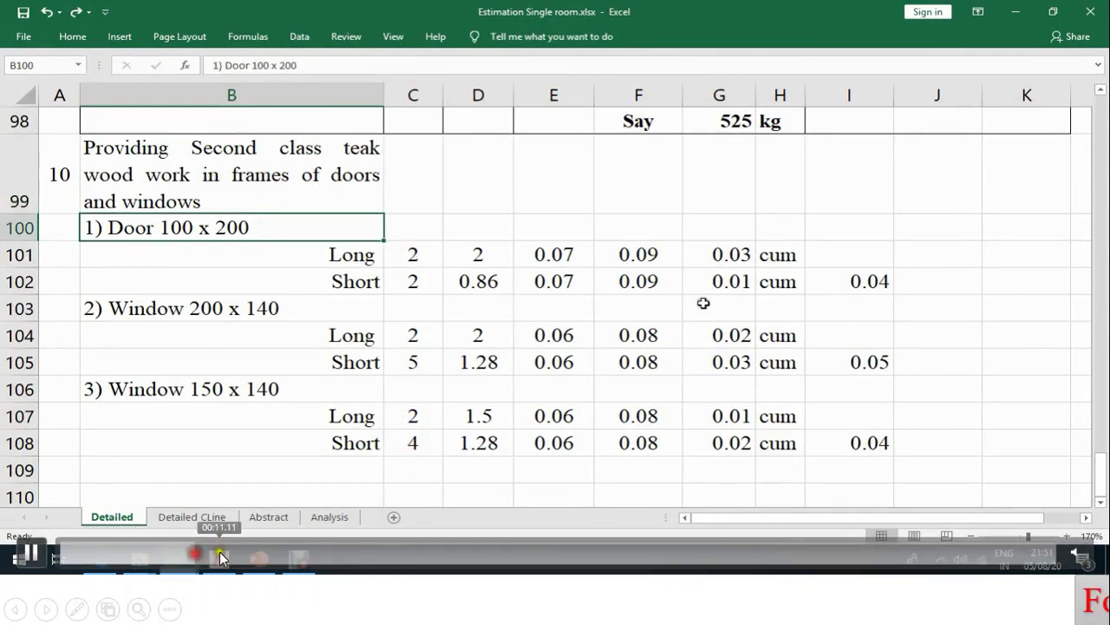
pyautogui.click(880, 286)
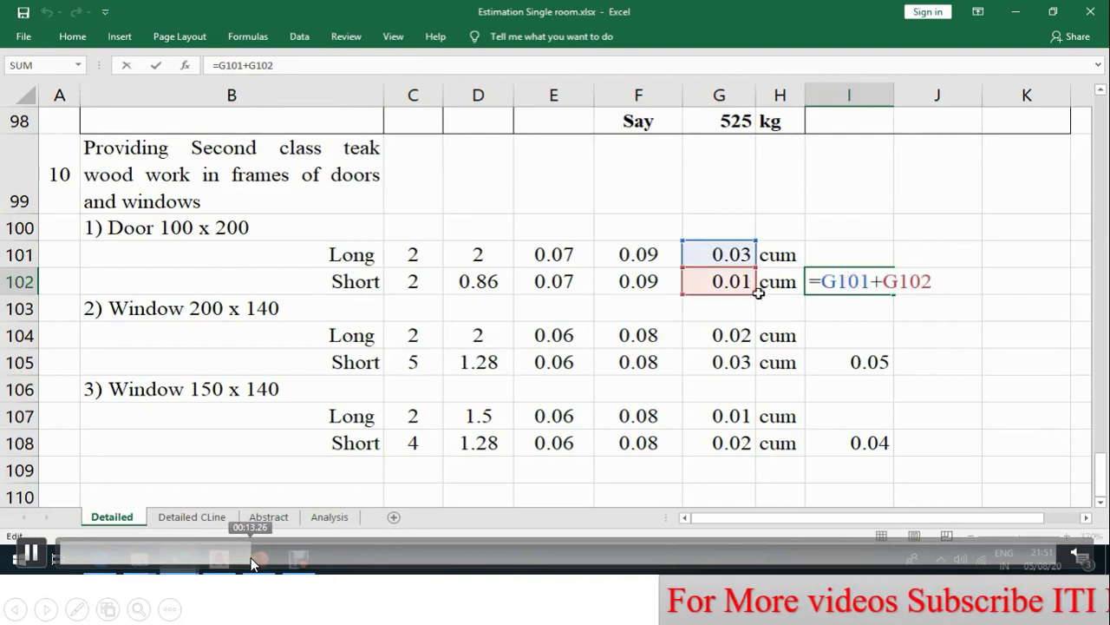
pyautogui.moveTo(279, 564); pyautogui.dragTo(390, 556)
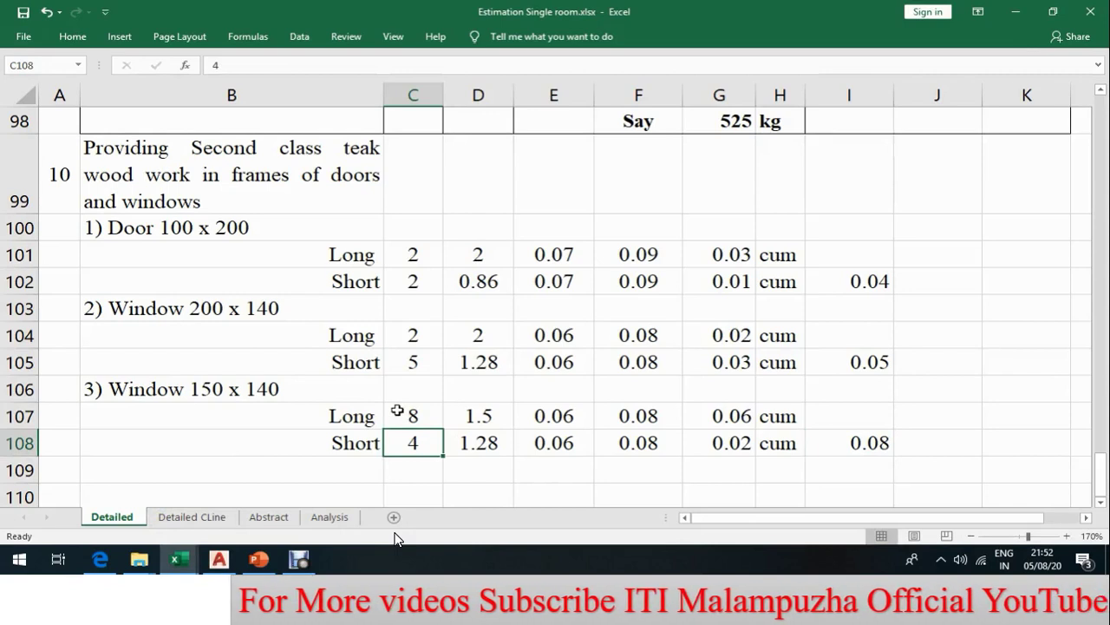
pyautogui.write('=4*4')
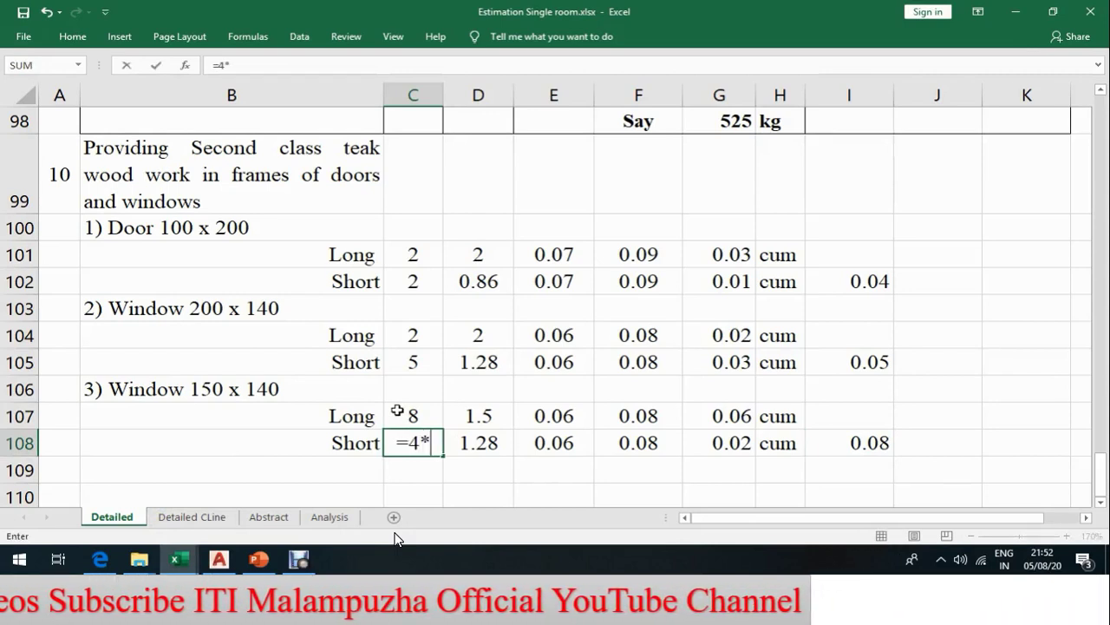
pyautogui.press('Return')
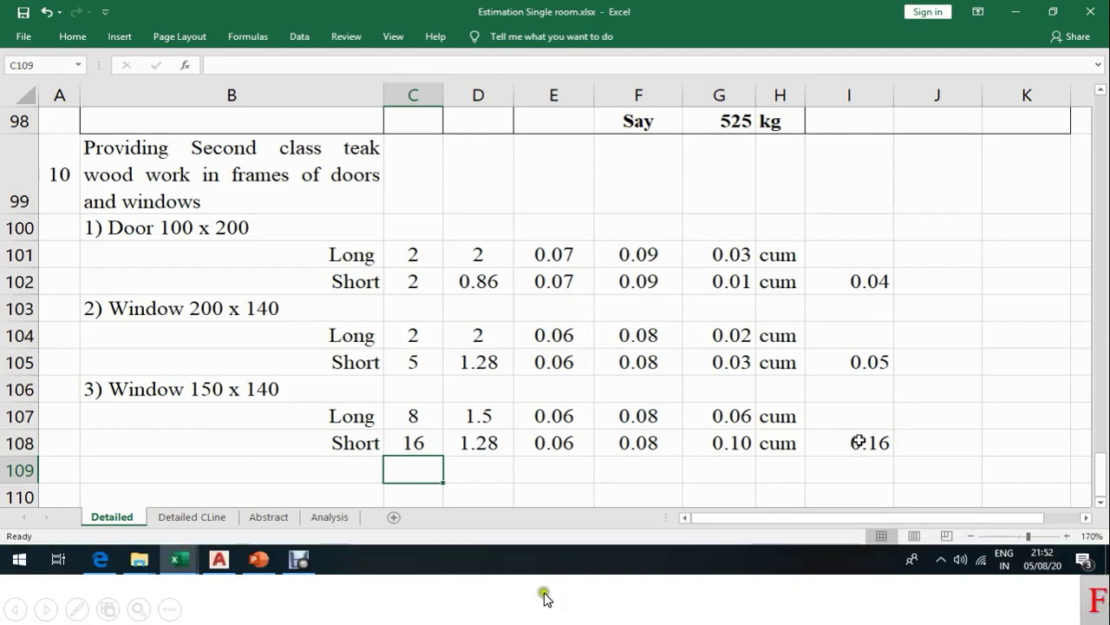
pyautogui.moveTo(372, 551)
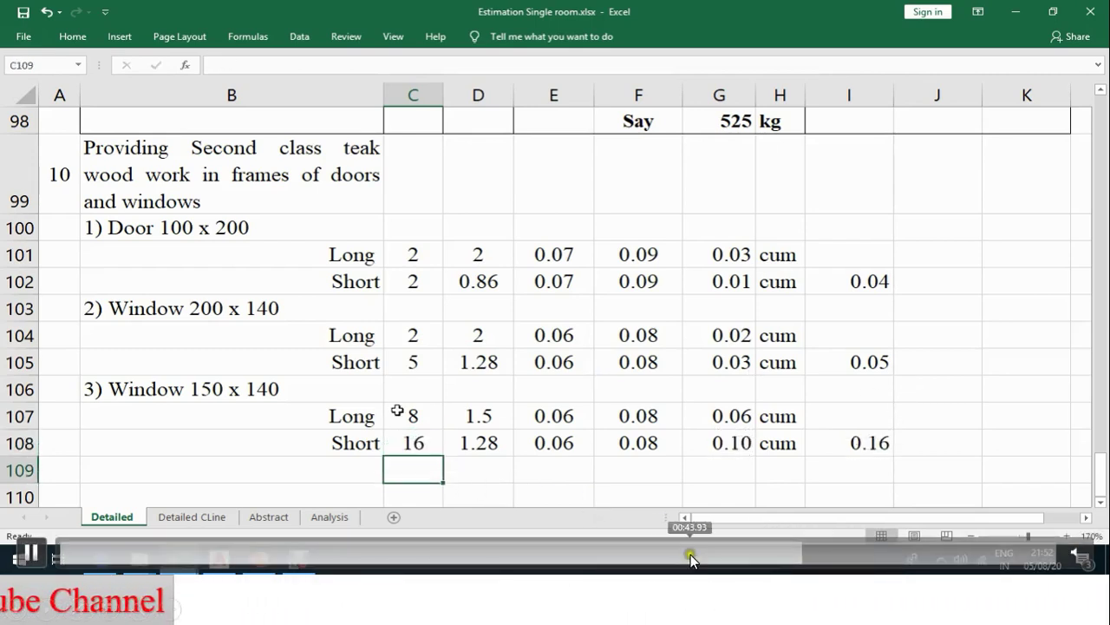
pyautogui.click(690, 555)
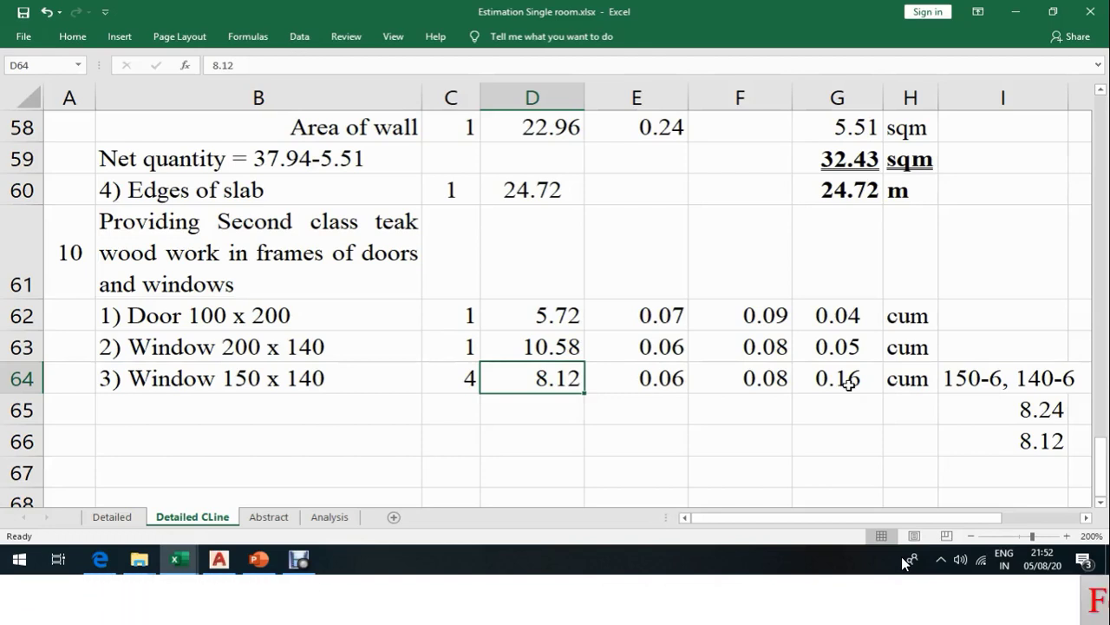
pyautogui.click(831, 519)
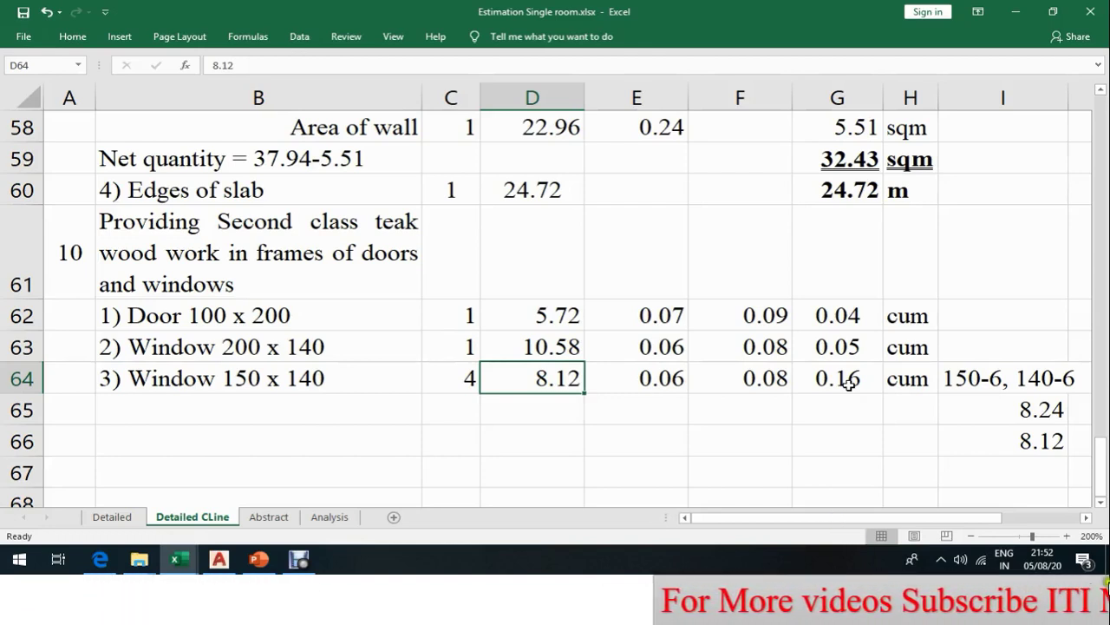
pyautogui.click(554, 383)
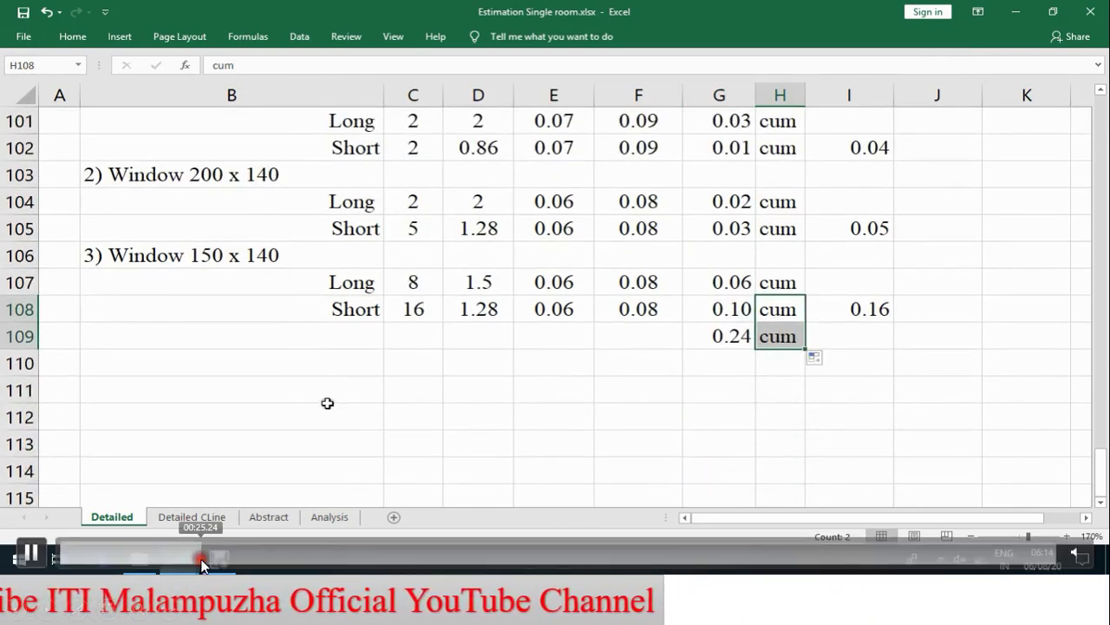
pyautogui.click(261, 555)
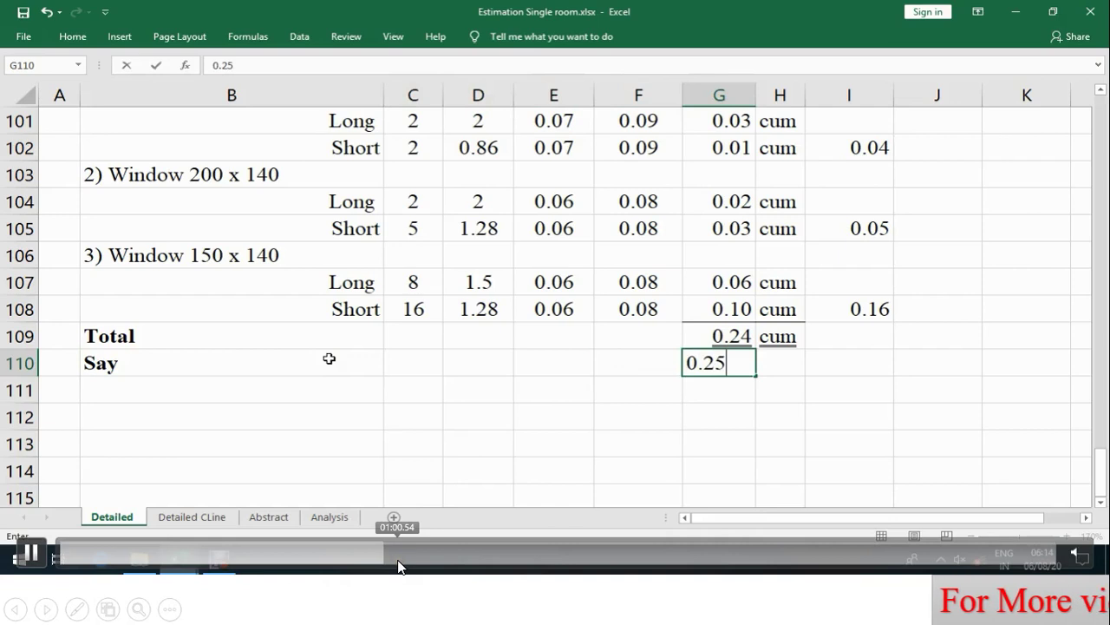
pyautogui.click(454, 559)
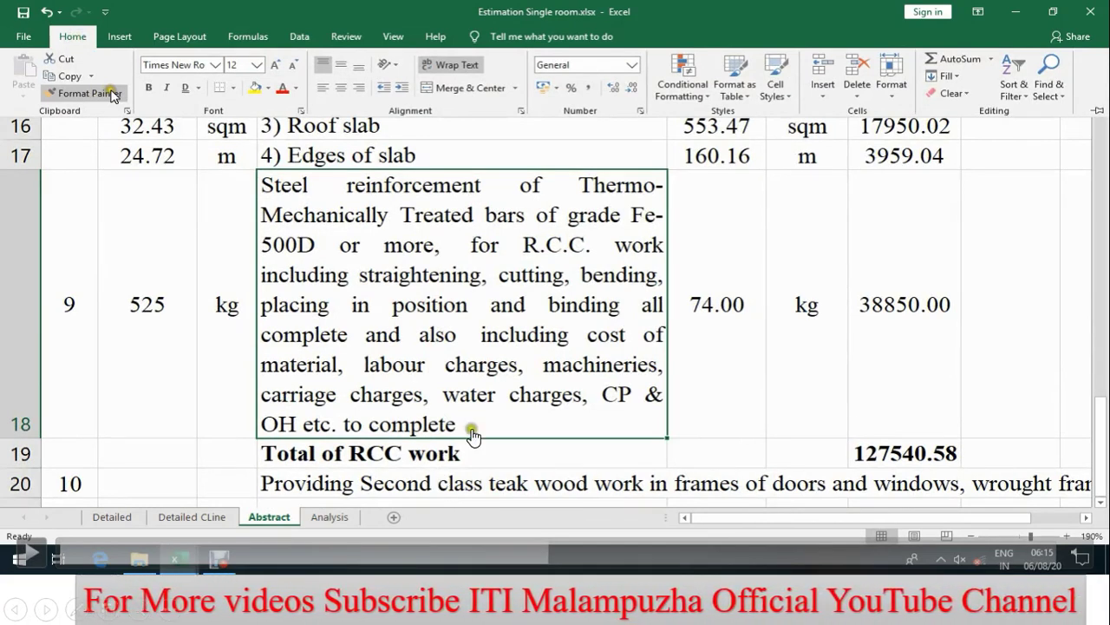
# Apply D18's formatting to the item 10 description in D20, and link its quantity in B20 to G110 on the Detailed sheet.
pyautogui.click(87, 93)
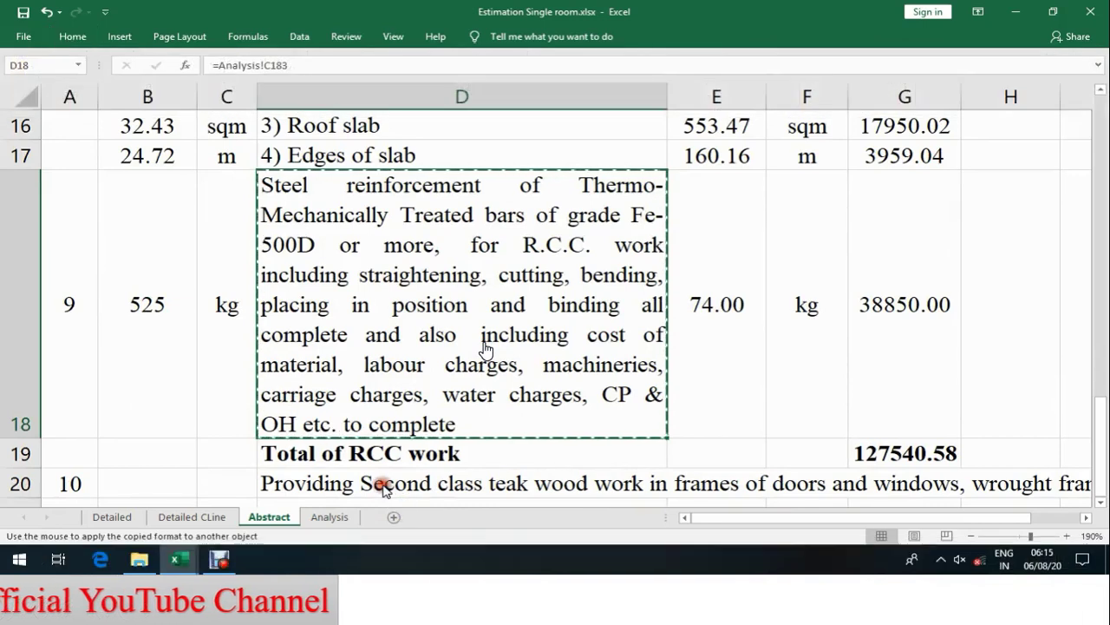
pyautogui.click(381, 483)
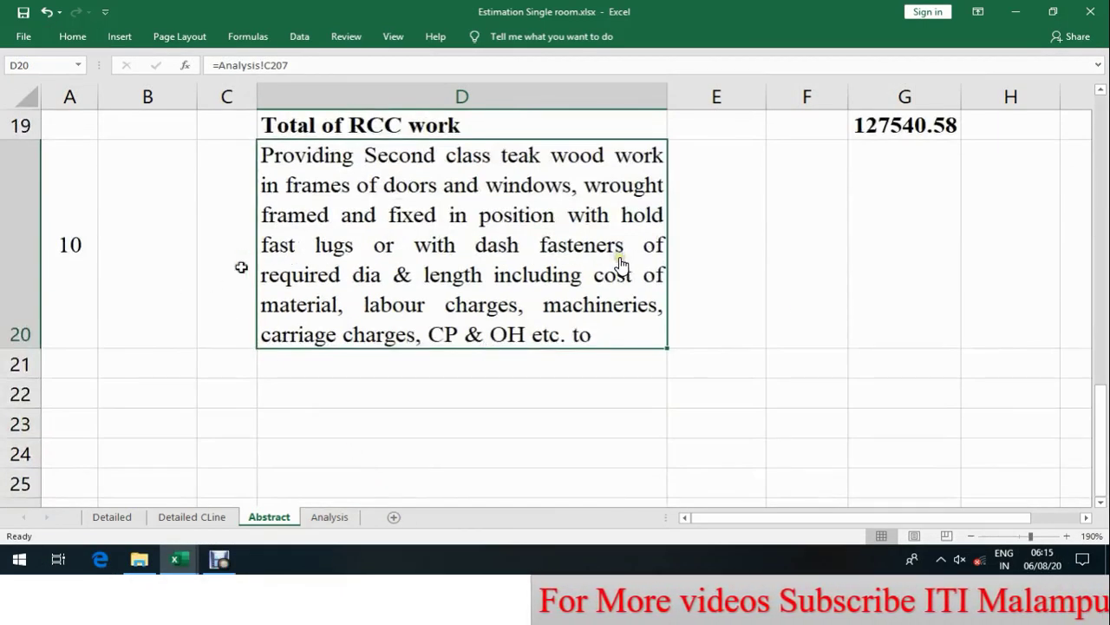
pyautogui.click(130, 261)
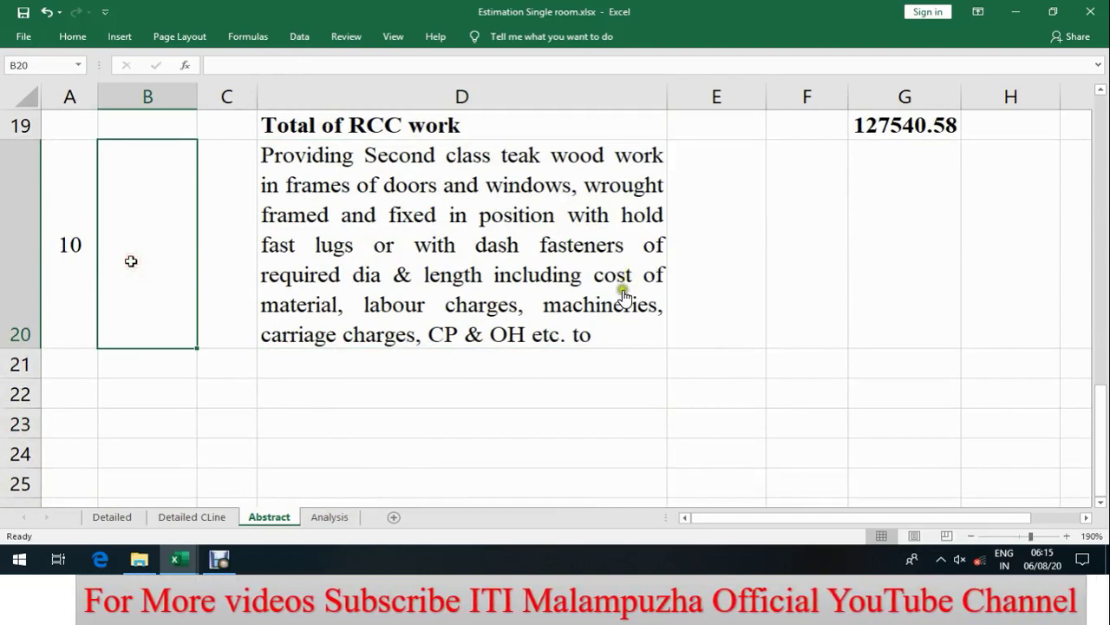
pyautogui.write('=')
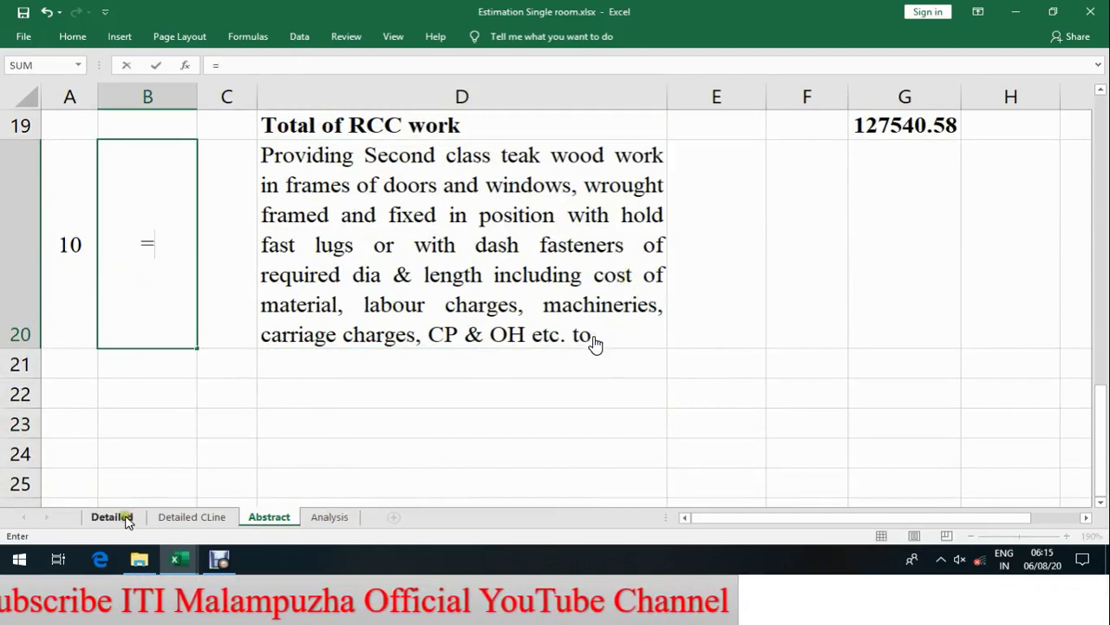
pyautogui.click(112, 517)
pyautogui.click(720, 364)
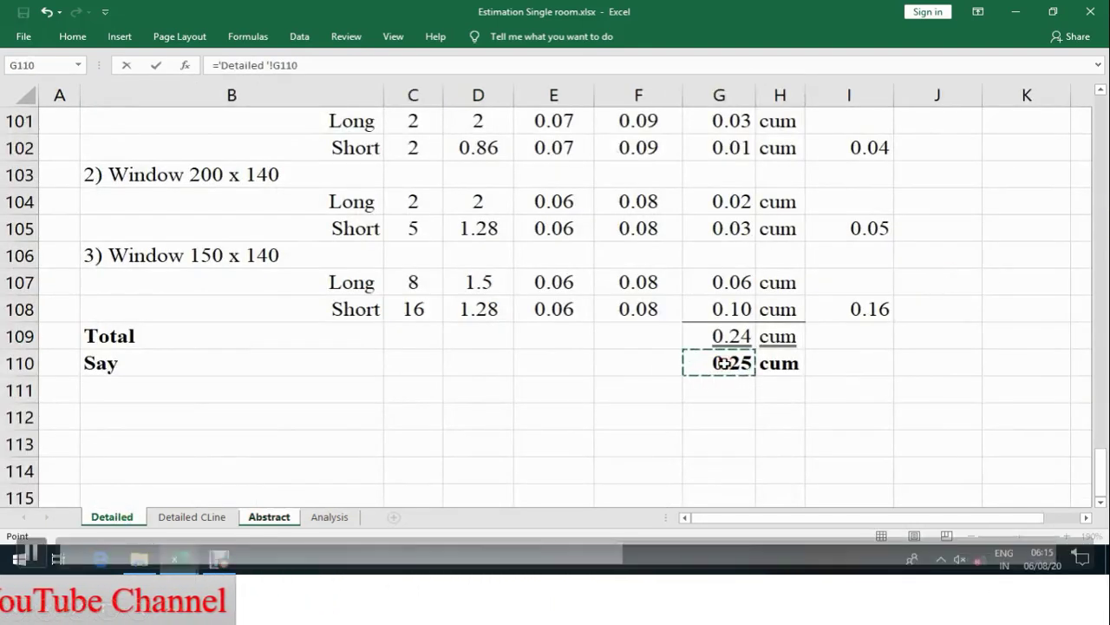
pyautogui.press('Return')
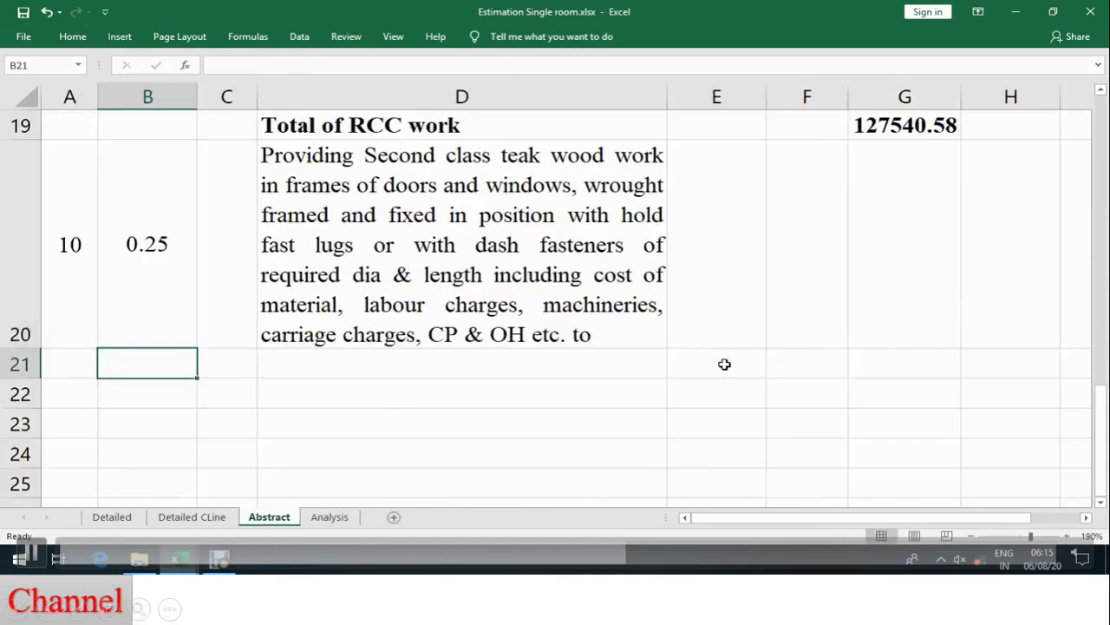
# Link the item 10 unit in C20 of the Abstract sheet to the Say row's unit in H110 on the Detailed sheet.
pyautogui.click(240, 257)
pyautogui.write('=')
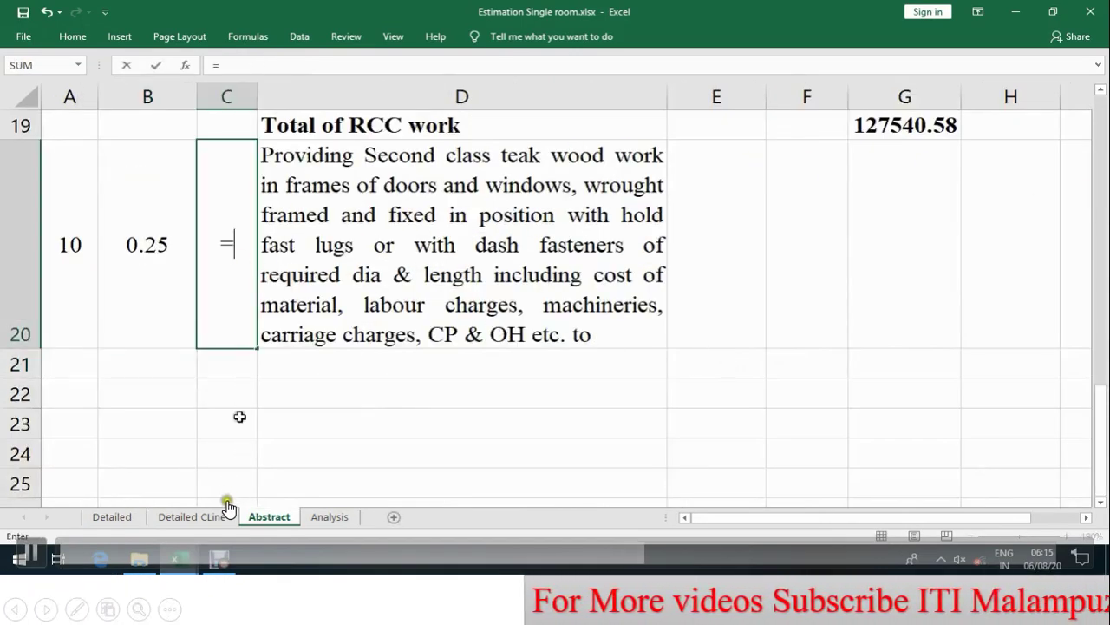
pyautogui.click(224, 519)
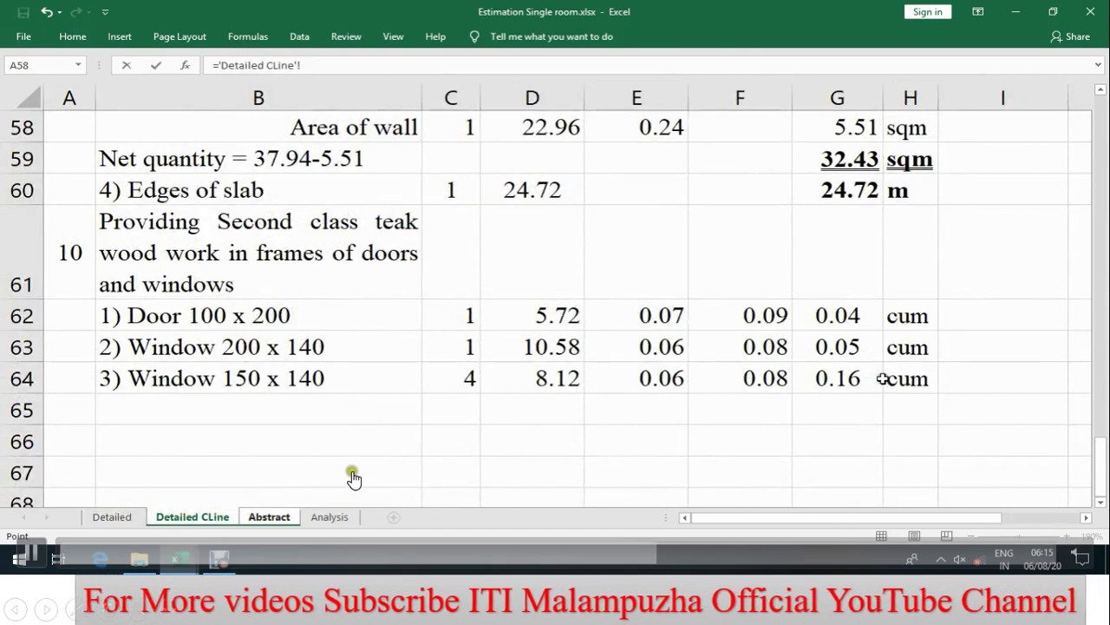
pyautogui.click(112, 516)
pyautogui.click(779, 363)
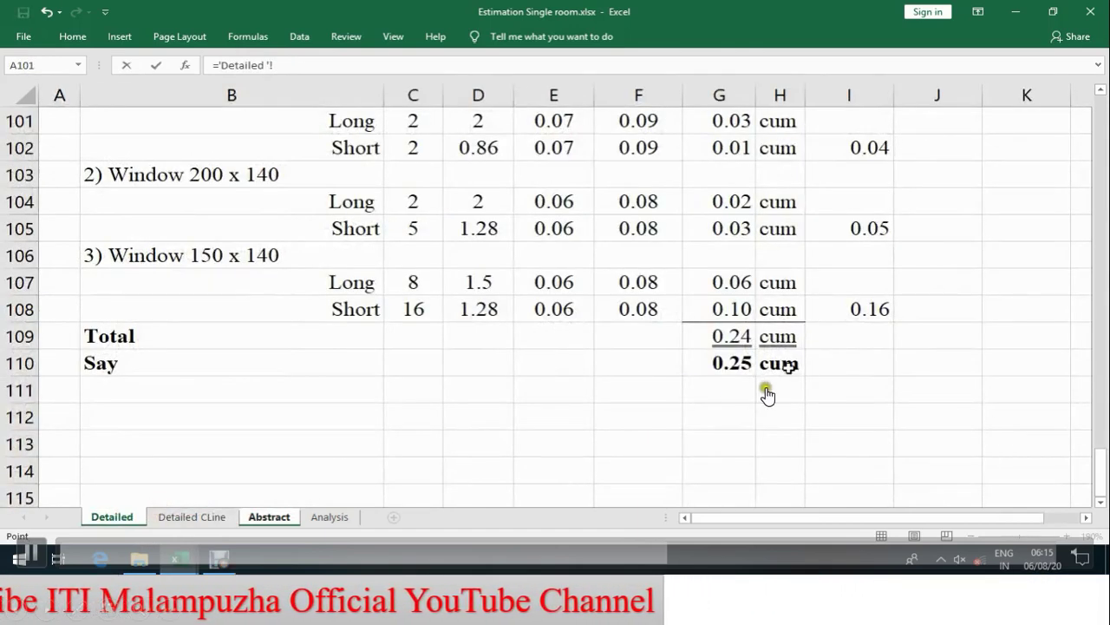
pyautogui.press('Return')
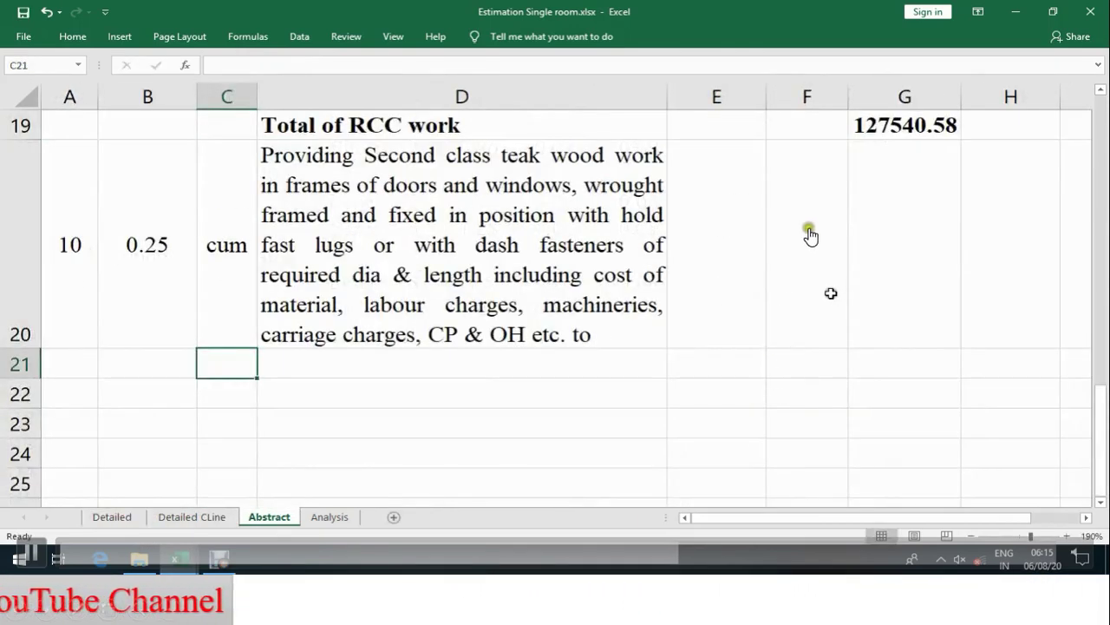
# Copy the unit formula from the steel reinforcement row's F18 to F20 in the teak wood row of the Abstract sheet.
pyautogui.scroll(1, 785, 262)
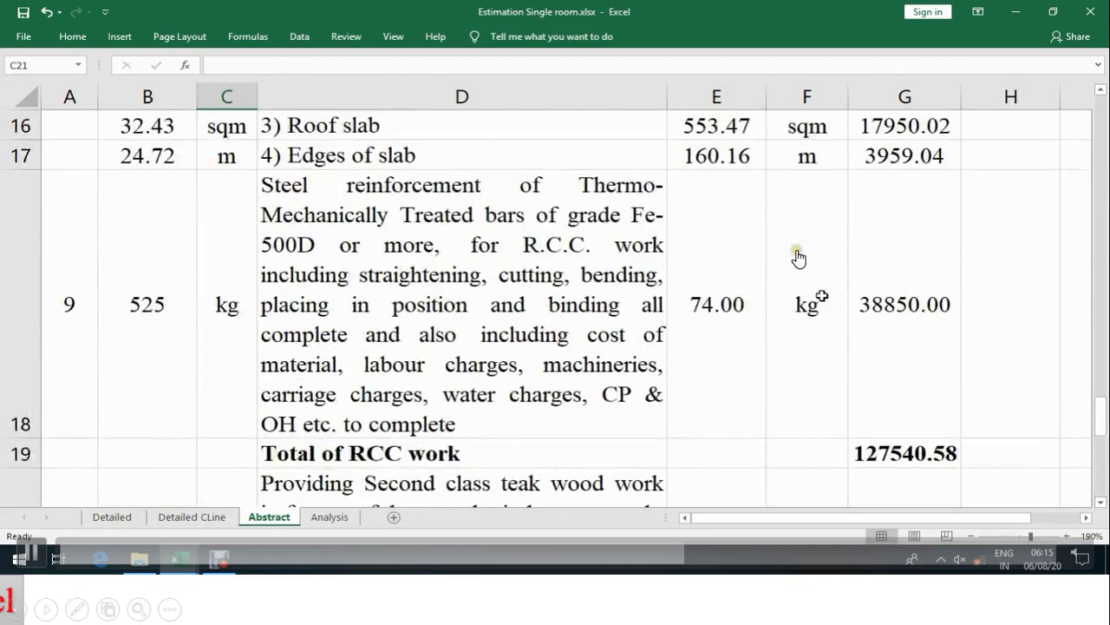
pyautogui.click(784, 350)
pyautogui.moveTo(850, 437)
pyautogui.mouseDown()
pyautogui.moveTo(865, 458)
pyautogui.moveTo(826, 387)
pyautogui.mouseUp()
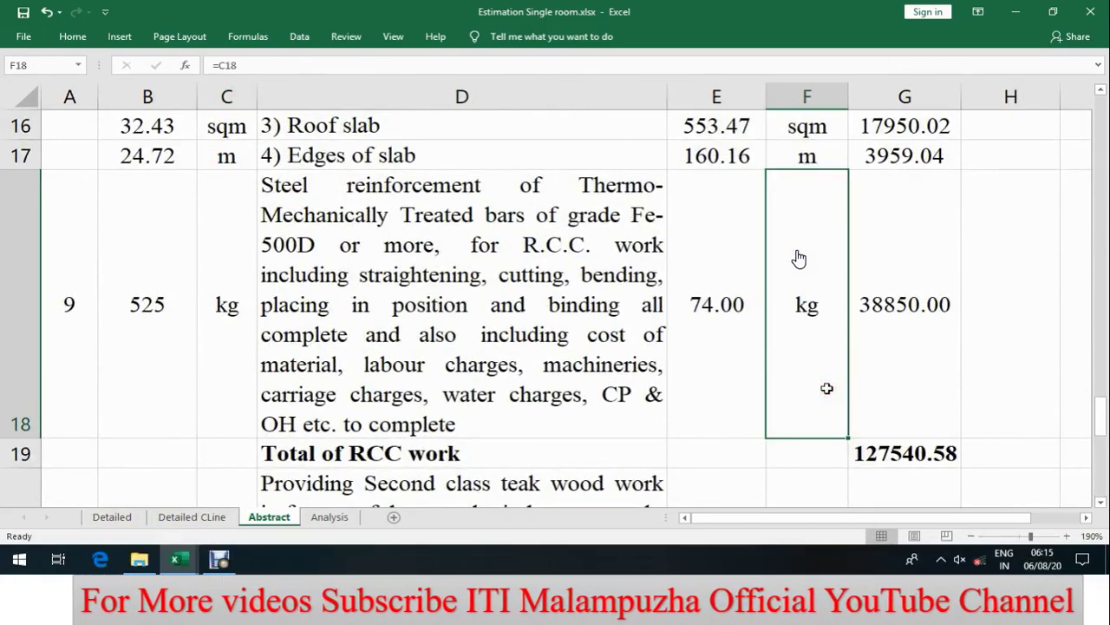
pyautogui.hotkey('ctrl', 'c')
pyautogui.scroll(-1, 827, 388)
pyautogui.click(815, 274)
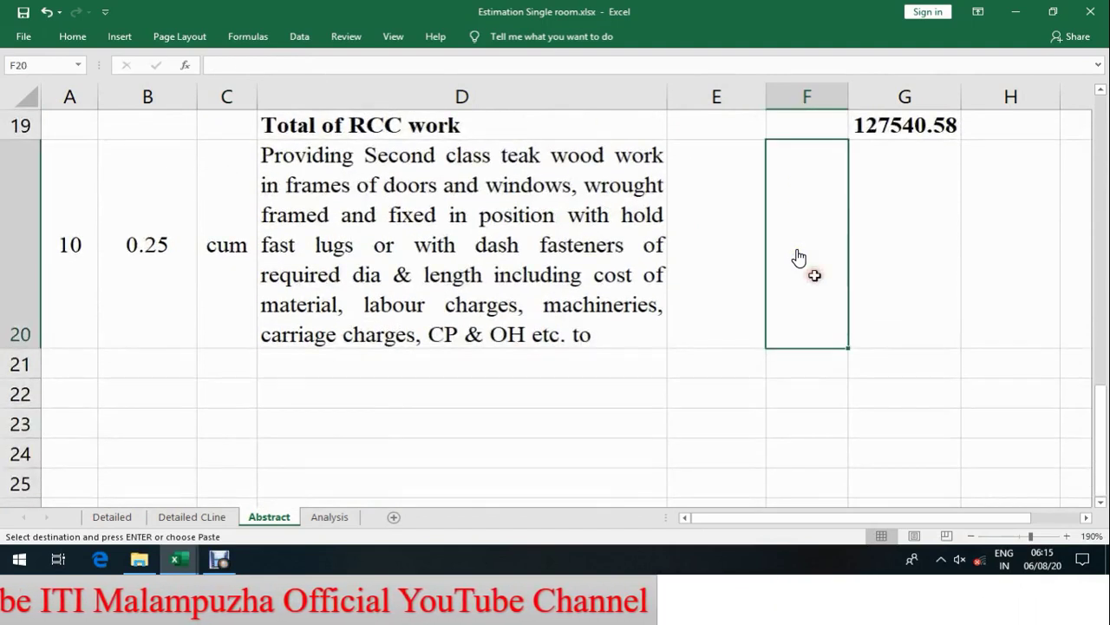
pyautogui.hotkey('ctrl', 'v')
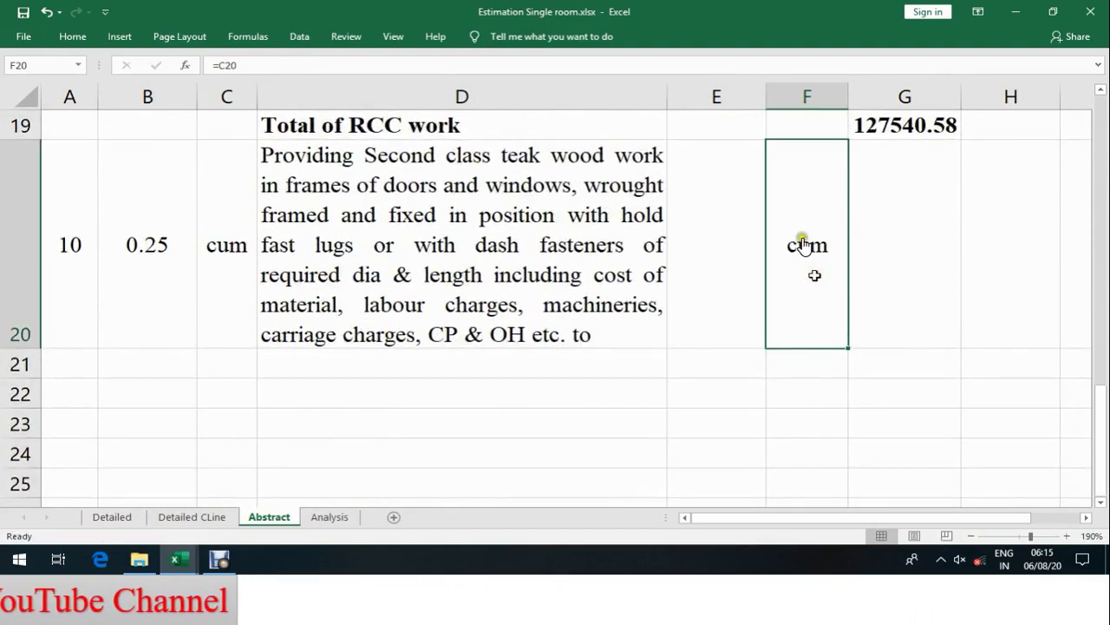
# Link the teak wood rate in E20 of the Abstract sheet to G209 on the Analysis sheet, and widen column E to fit it.
pyautogui.click(917, 263)
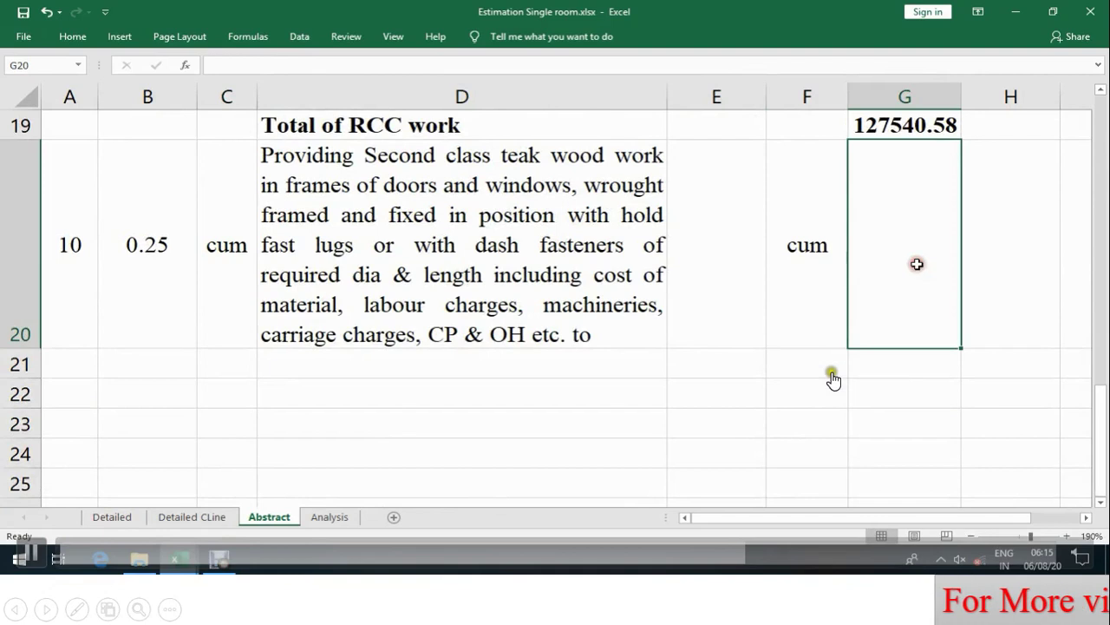
pyautogui.click(737, 283)
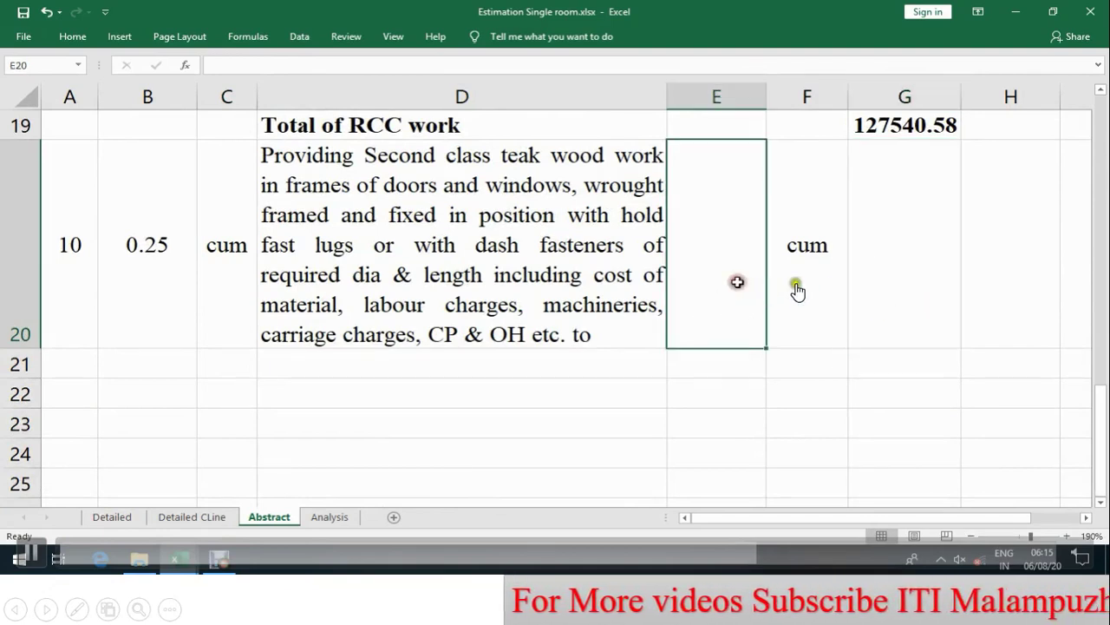
pyautogui.write('=')
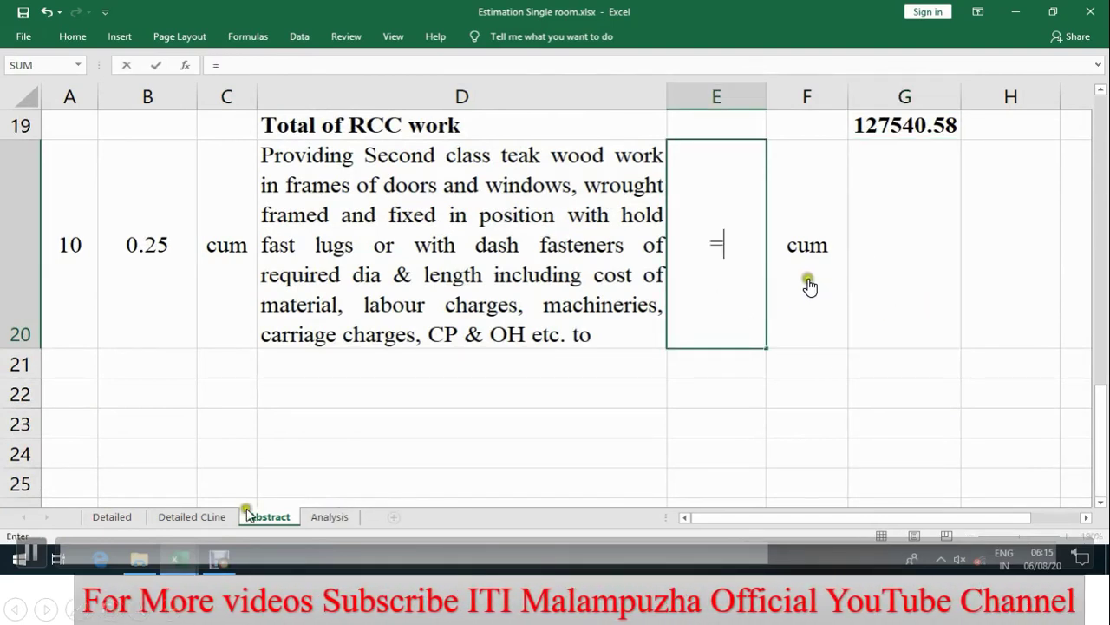
pyautogui.click(326, 516)
pyautogui.scroll(-1, 591, 425)
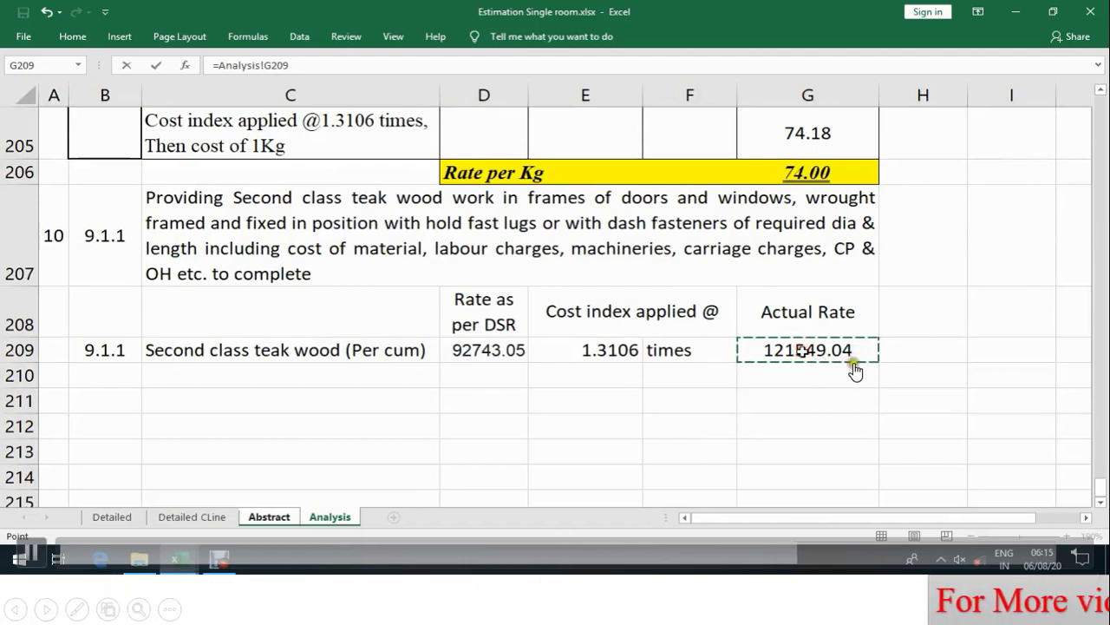
pyautogui.press('Return')
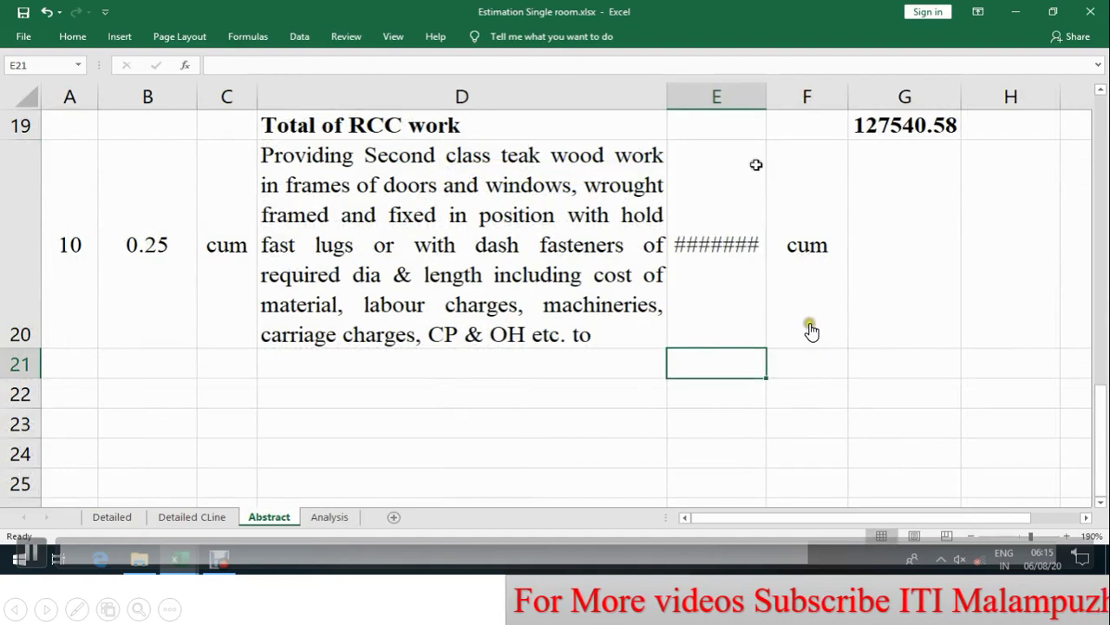
pyautogui.moveTo(766, 102); pyautogui.dragTo(781, 102)
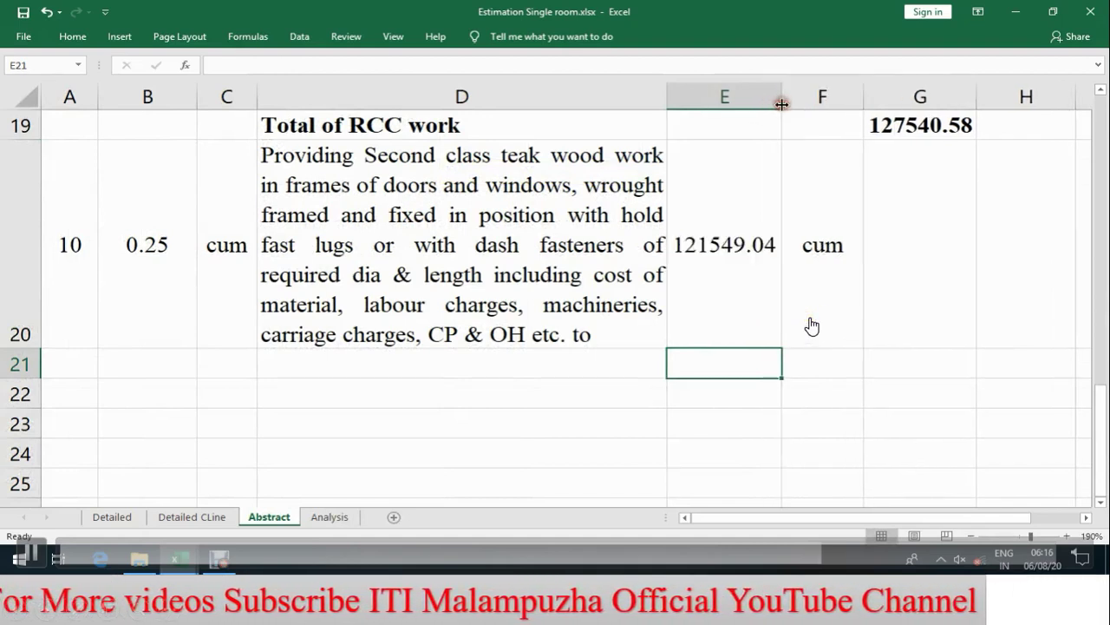
# Calculate the teak wood amount in G20 with the formula =E20*B20.
pyautogui.click(929, 250)
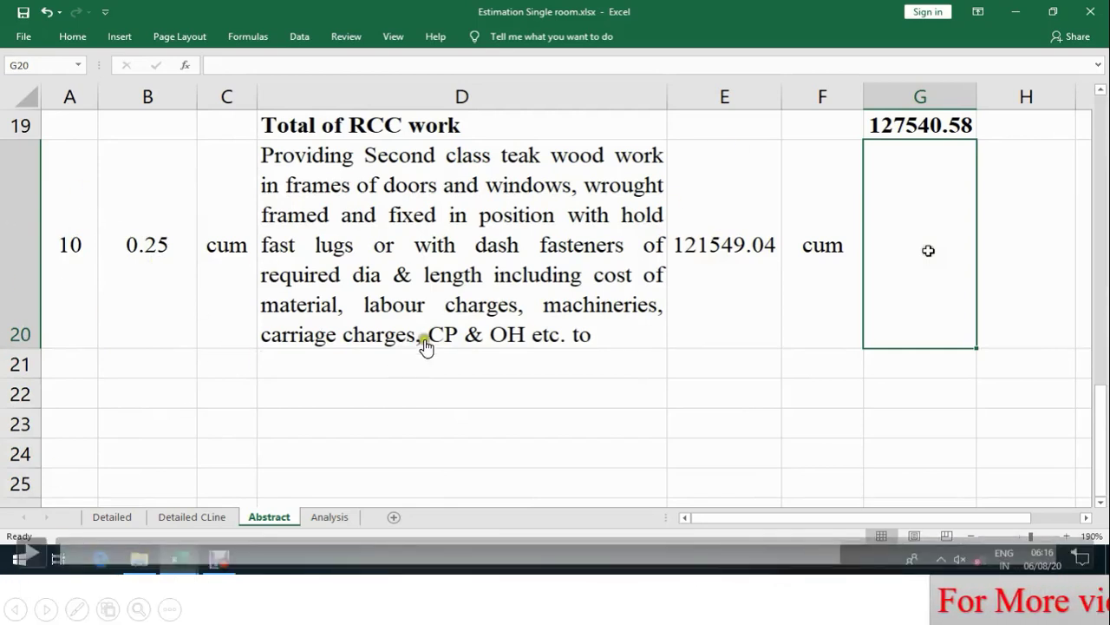
pyautogui.write('=')
pyautogui.click(729, 276)
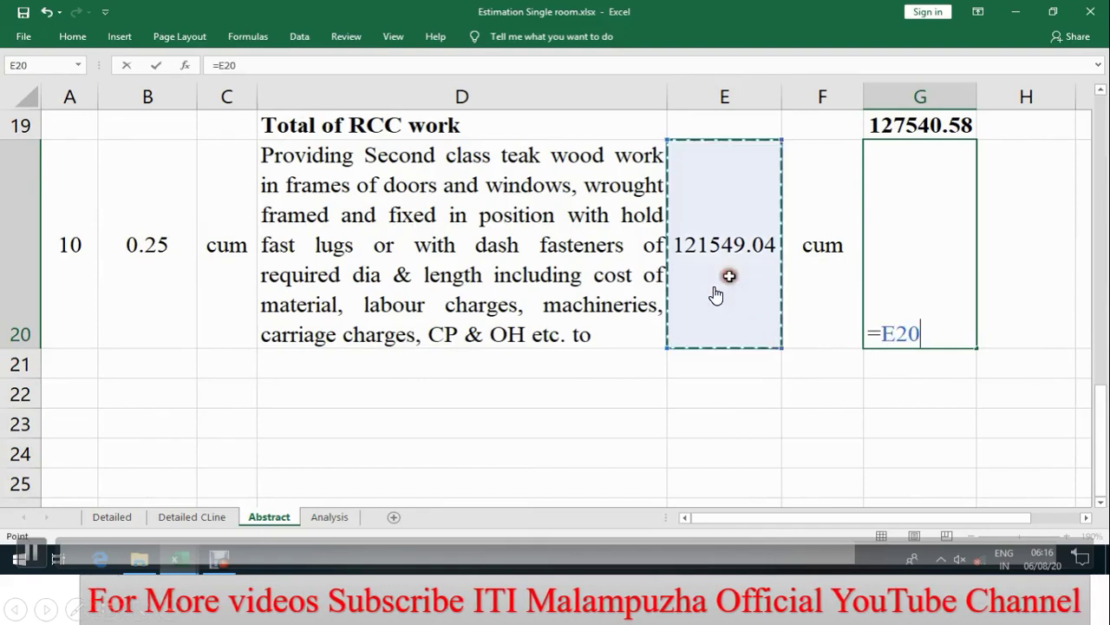
pyautogui.write('*')
pyautogui.click(165, 261)
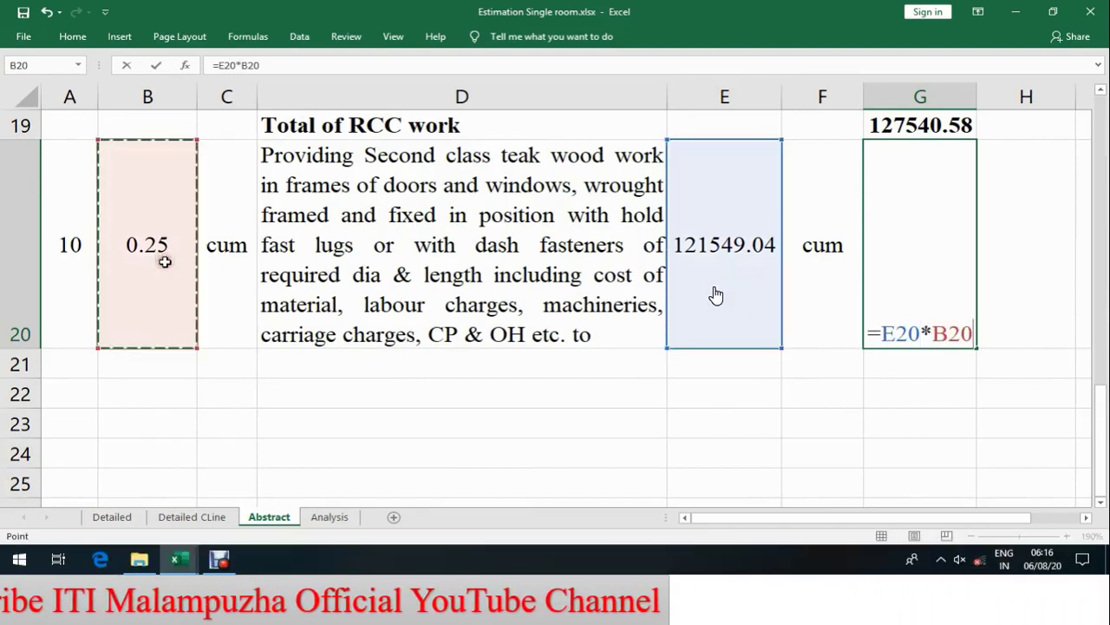
pyautogui.press('Return')
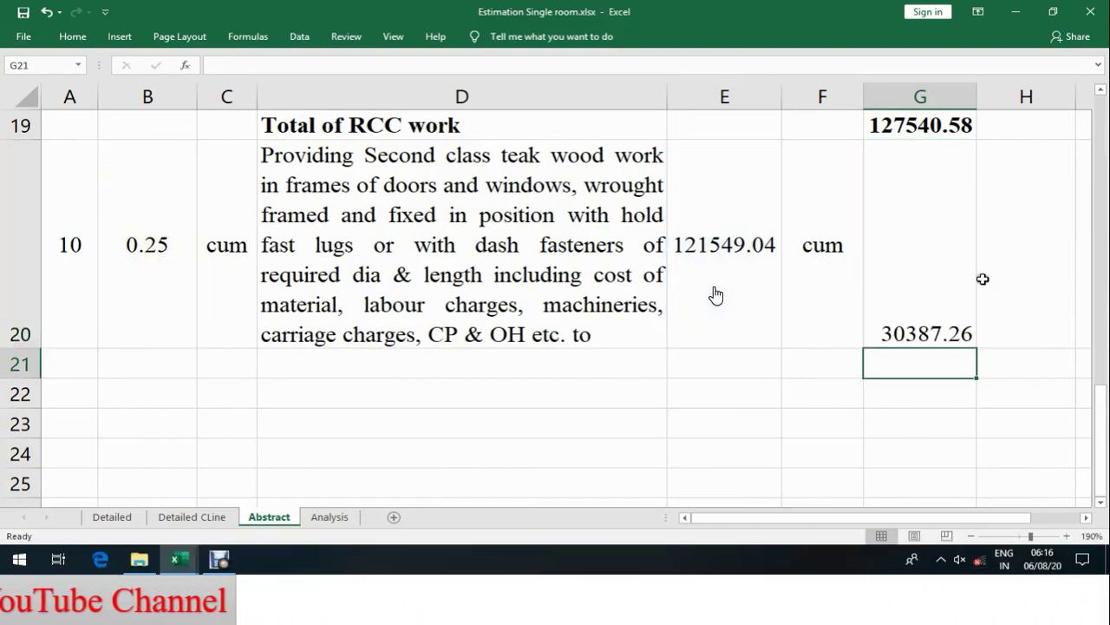
# Center the teak wood amount in G20 both horizontally and vertically.
pyautogui.click(951, 271)
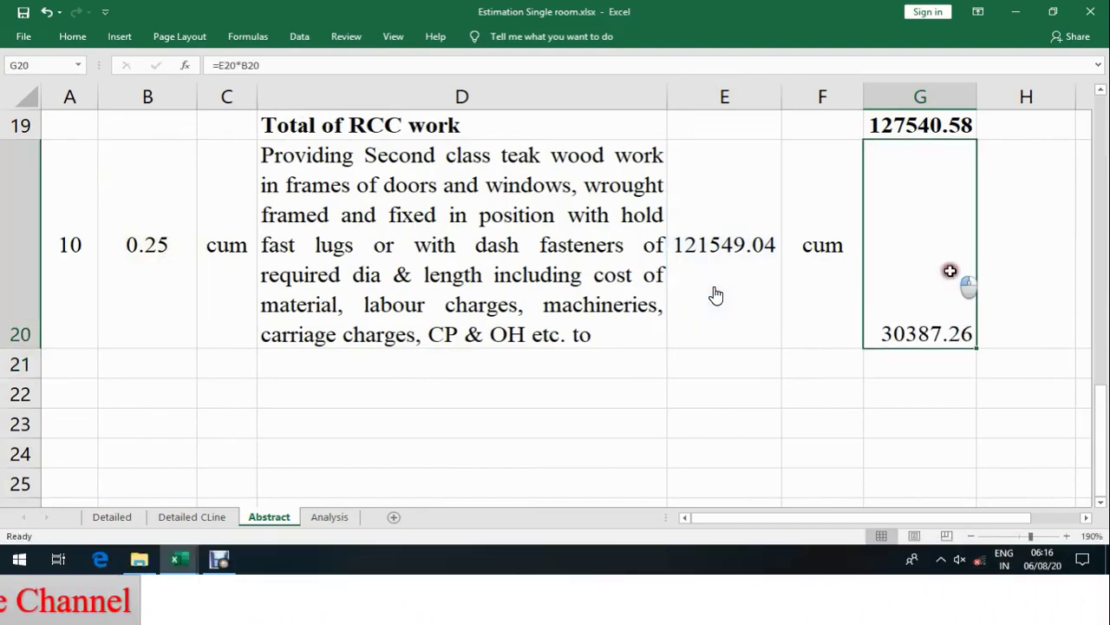
pyautogui.click(72, 36)
pyautogui.click(341, 88)
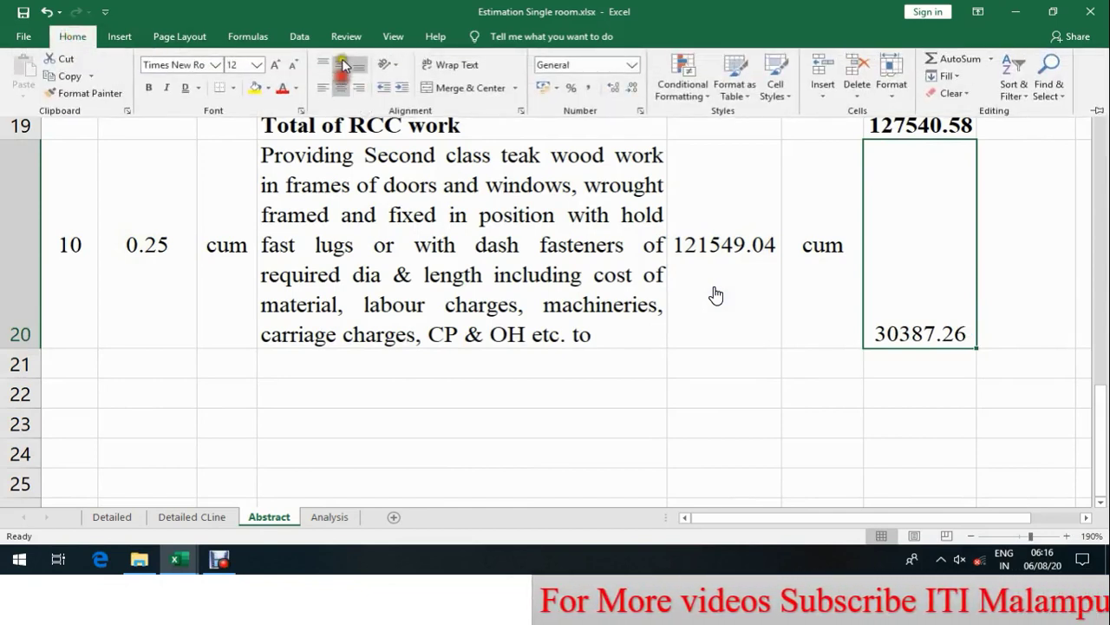
pyautogui.click(343, 62)
pyautogui.click(939, 265)
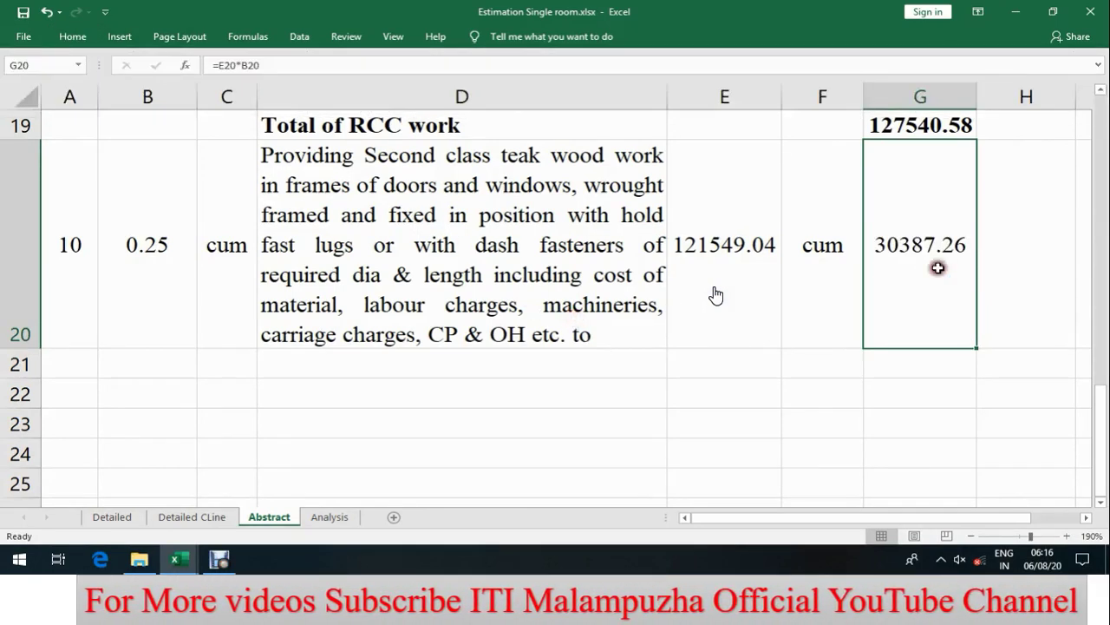